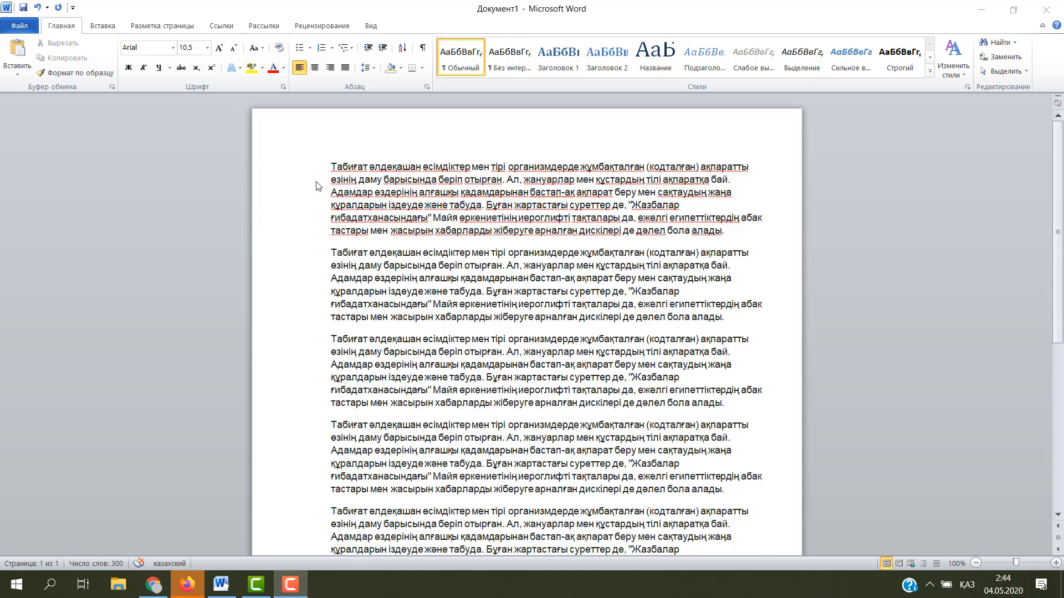
# Step: Set the font of the entire document text to Times New Roman, size 14
pyautogui.click(1004, 71)
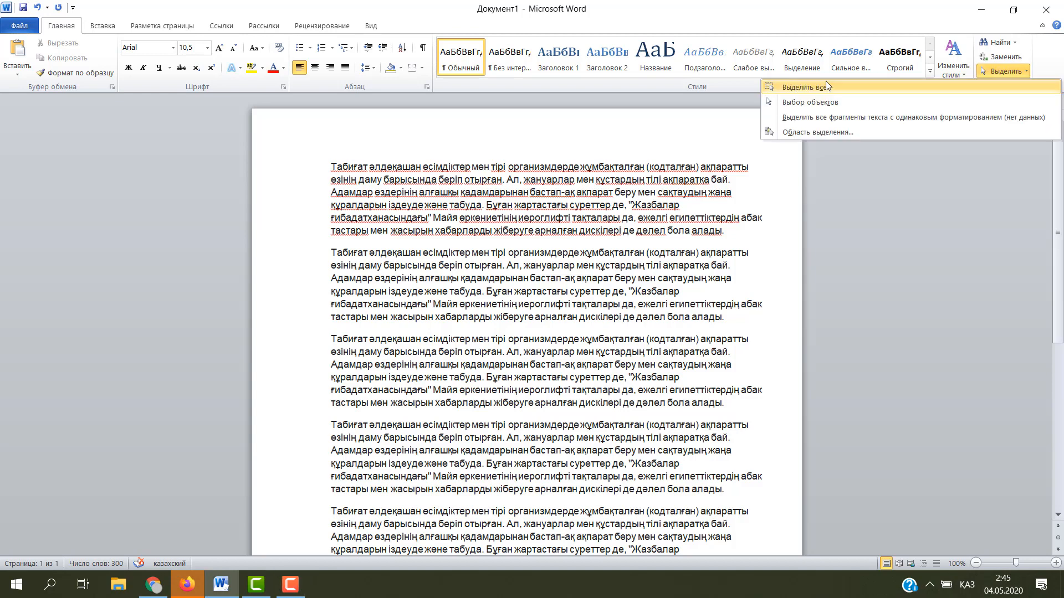
pyautogui.click(825, 84)
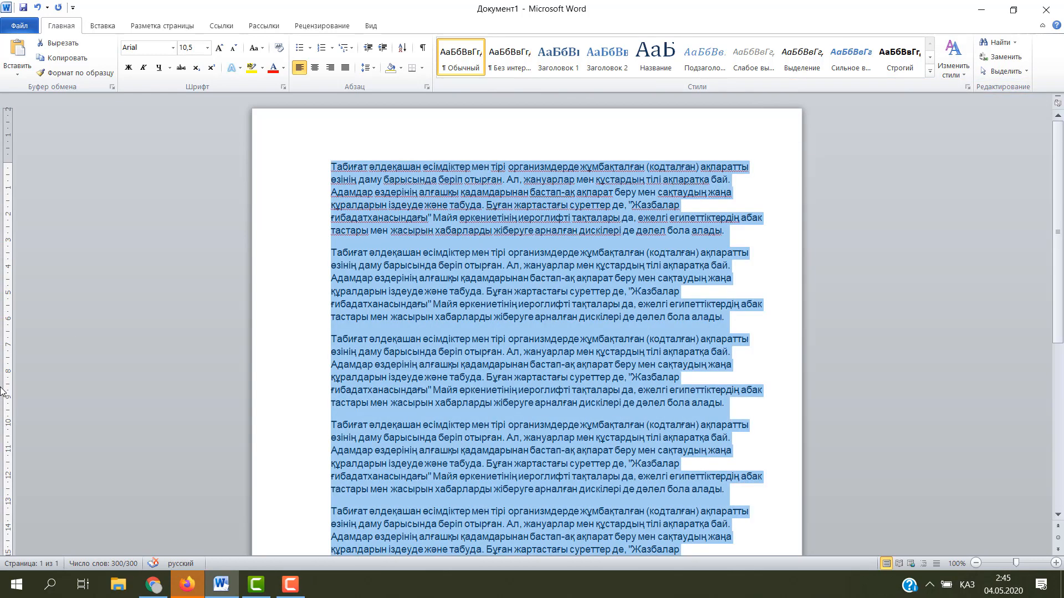
pyautogui.click(173, 48)
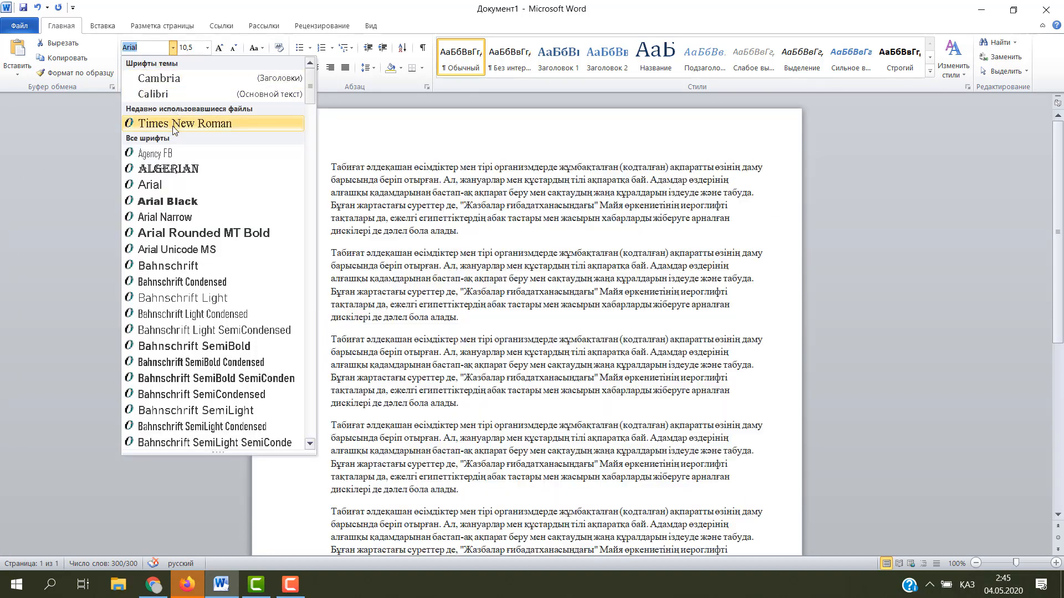
pyautogui.click(173, 123)
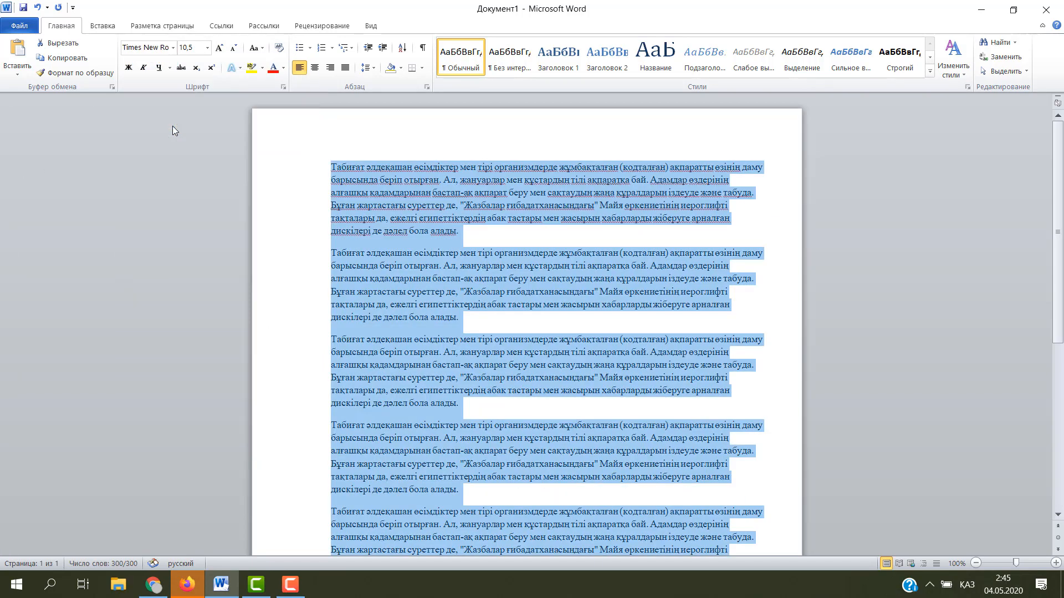
pyautogui.click(206, 47)
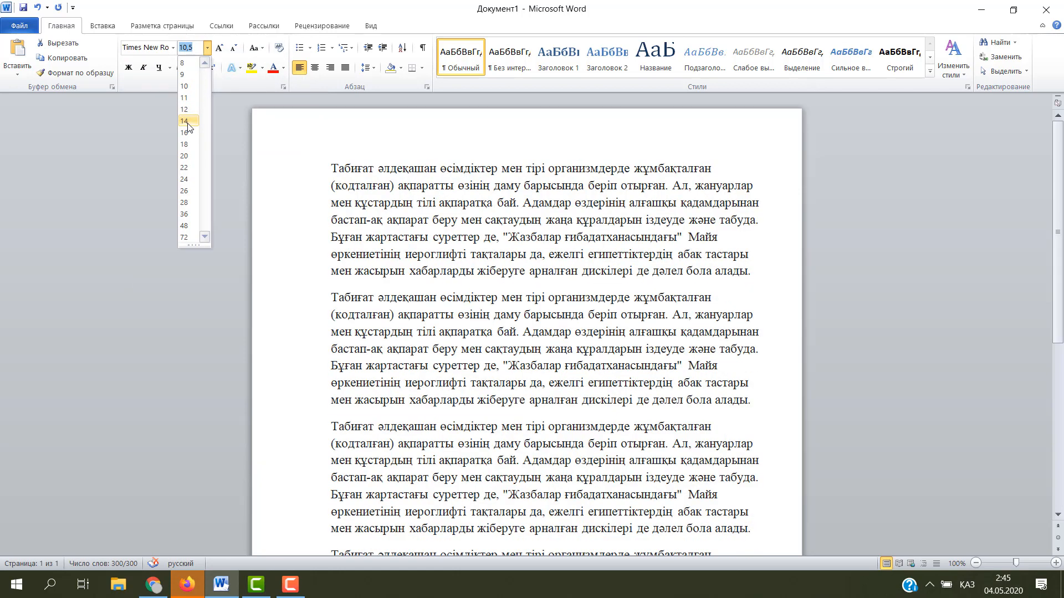
pyautogui.click(187, 122)
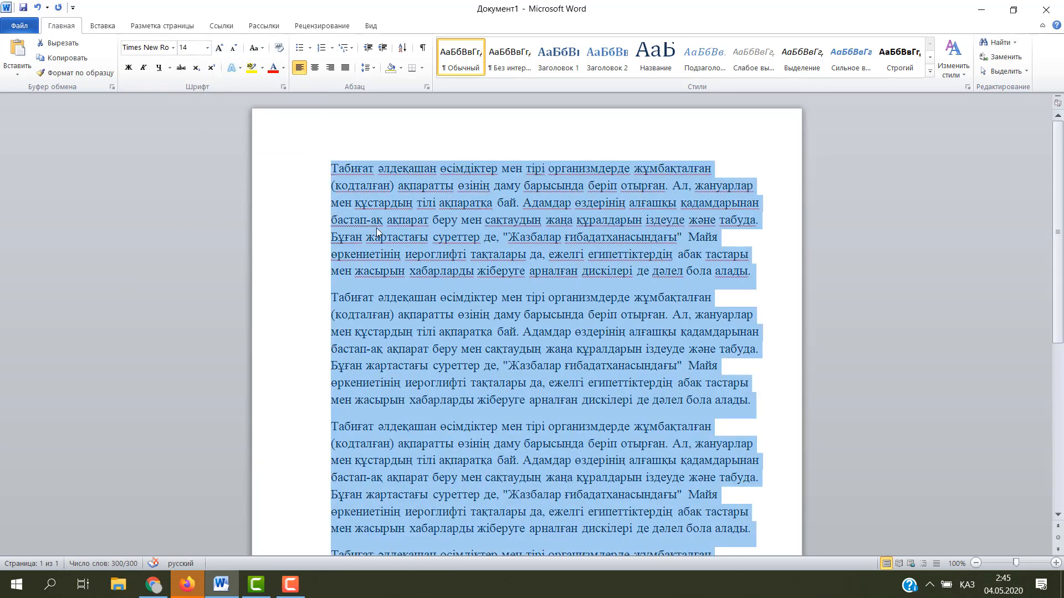
# Step: Justify the entire document text and set its line spacing to 1.5
pyautogui.click(346, 68)
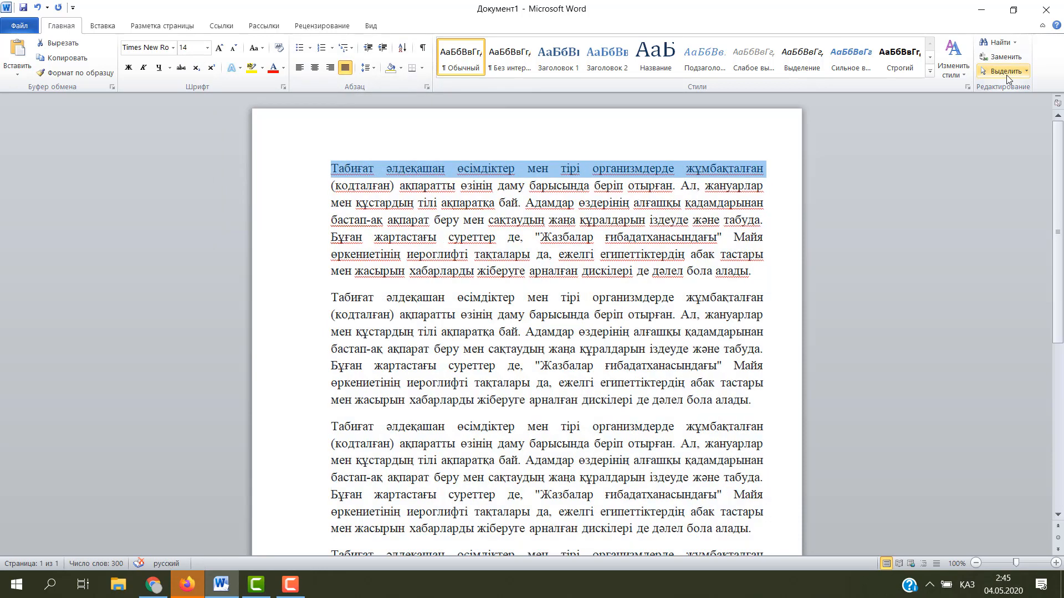
pyautogui.click(1006, 73)
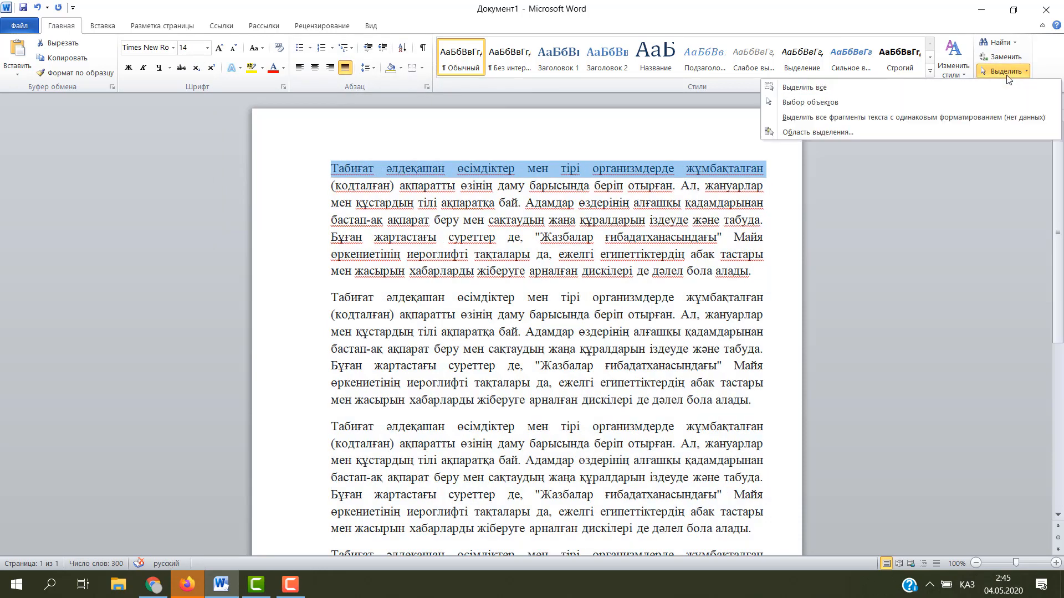
pyautogui.click(865, 88)
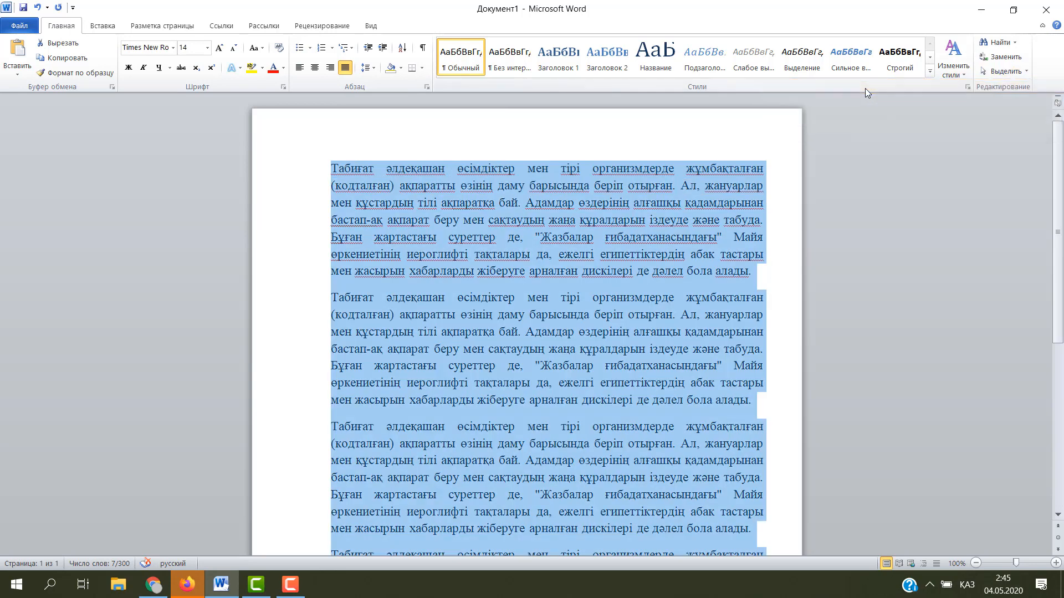
pyautogui.click(370, 71)
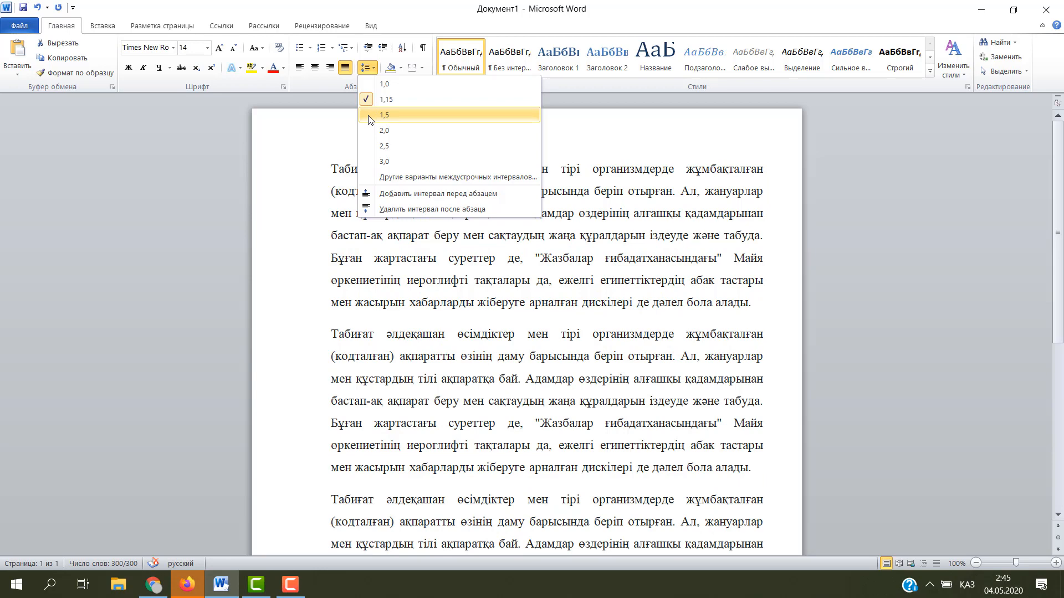
pyautogui.click(371, 120)
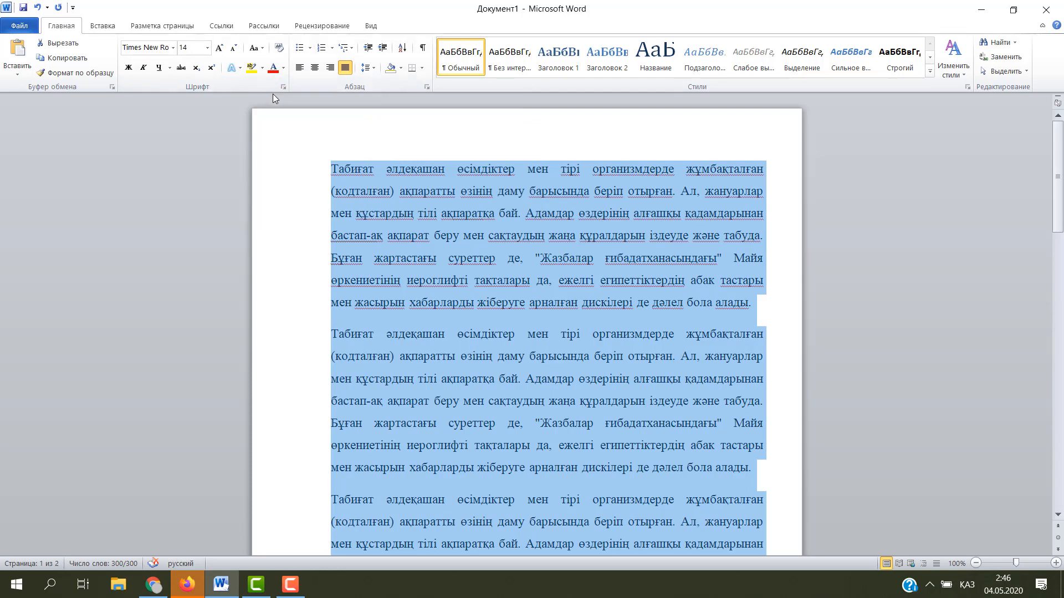
# Step: Show the ruler and give all paragraphs a first-line indent of 1.5 cm
pyautogui.click(372, 26)
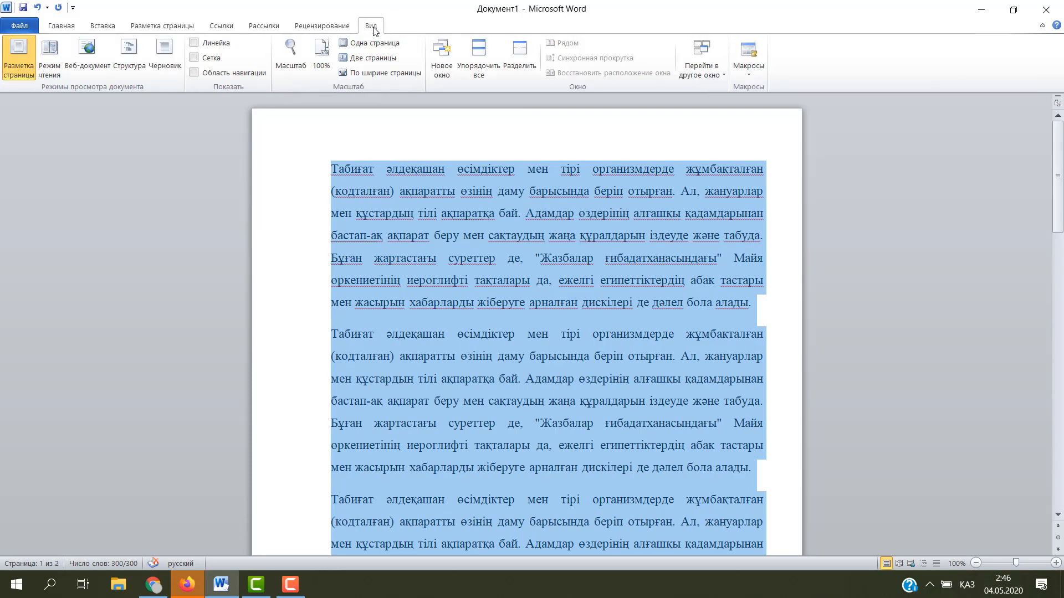
pyautogui.click(194, 45)
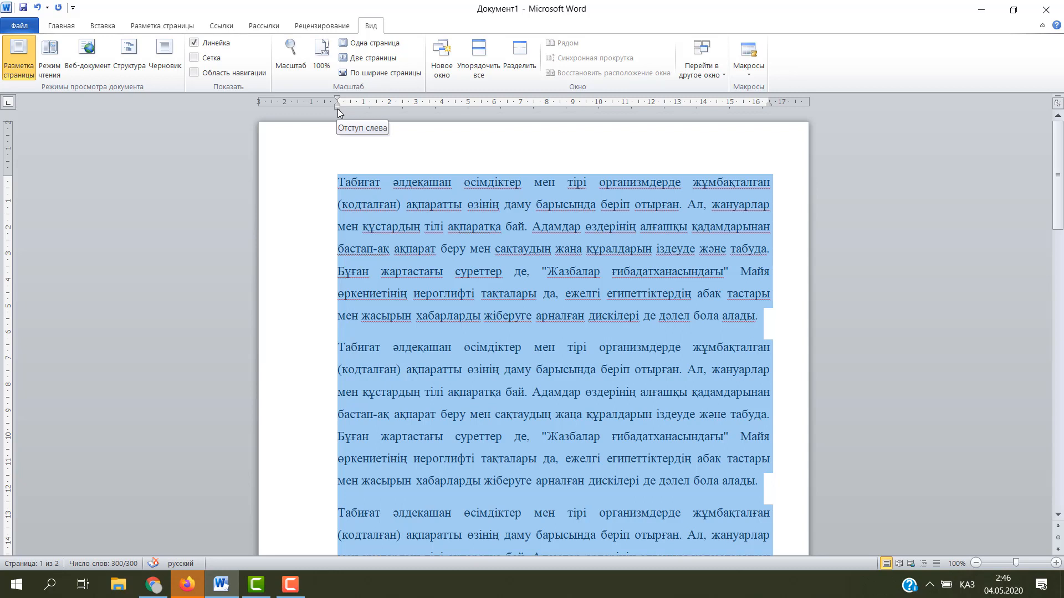
pyautogui.moveTo(337, 102); pyautogui.dragTo(373, 104)
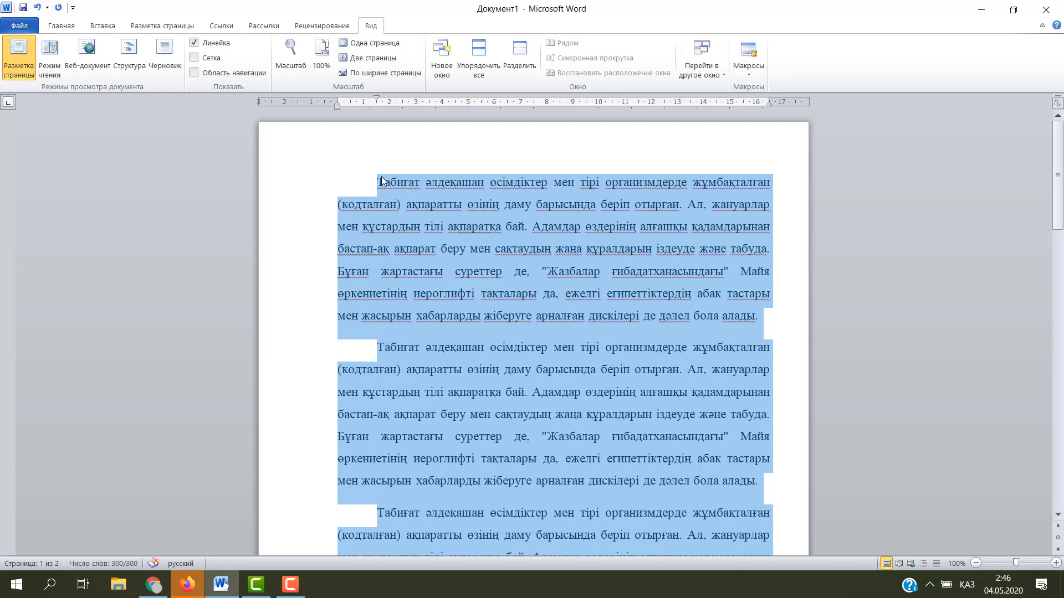
# Step: Try a 1.5 cm left indent on all paragraphs, and return to a 0 cm left indent with a 1.5 cm first-line indent
pyautogui.moveTo(377, 100)
pyautogui.mouseDown()
pyautogui.moveTo(337, 99)
pyautogui.moveTo(337, 108)
pyautogui.moveTo(374, 108)
pyautogui.mouseUp()
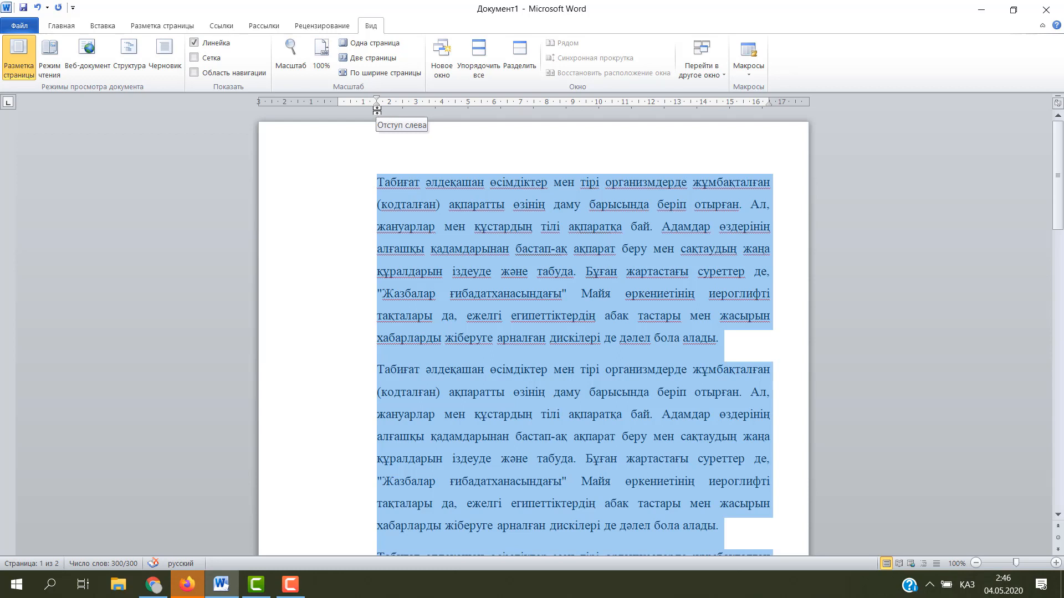
pyautogui.moveTo(377, 108); pyautogui.dragTo(377, 108)
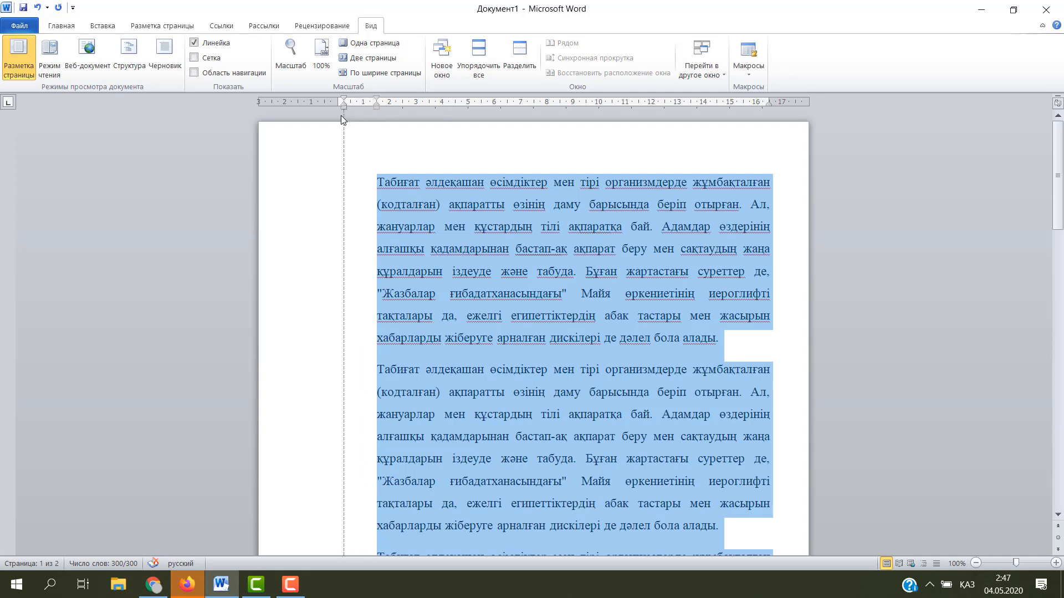
pyautogui.moveTo(338, 115); pyautogui.dragTo(339, 115)
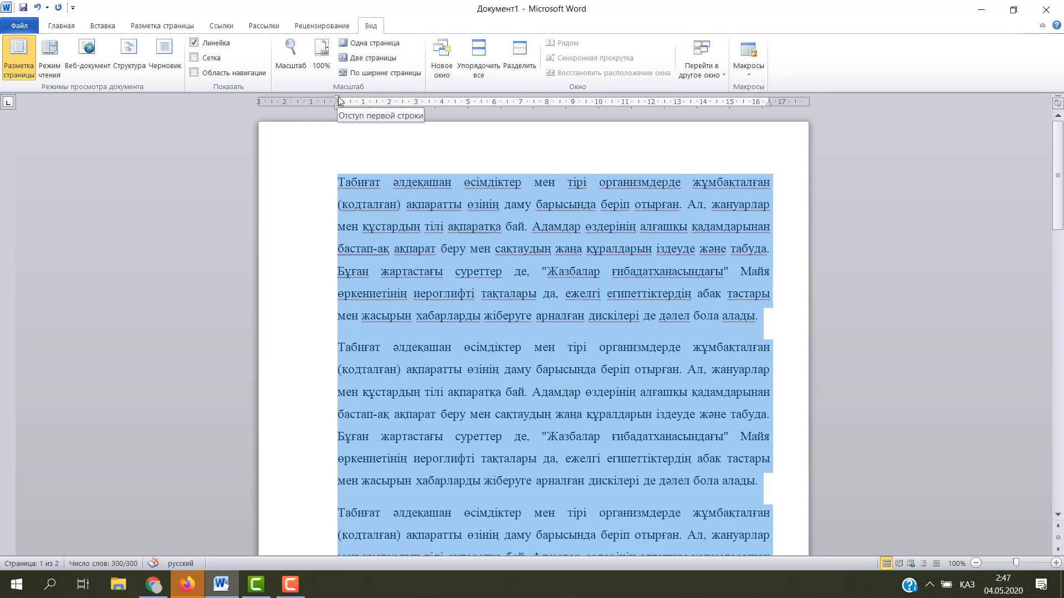
pyautogui.moveTo(338, 97); pyautogui.dragTo(375, 107)
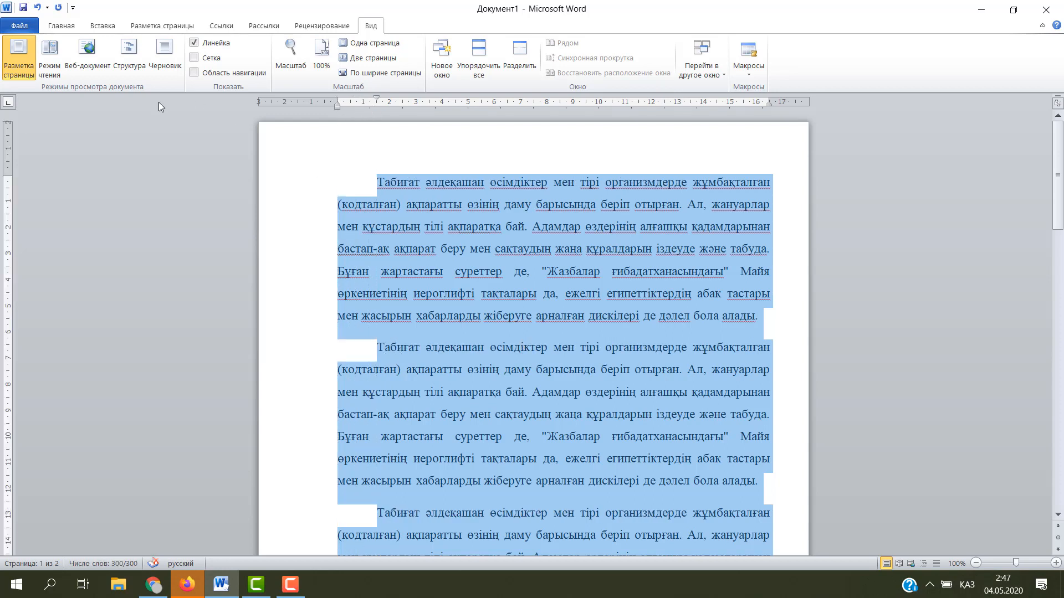
pyautogui.click(402, 238)
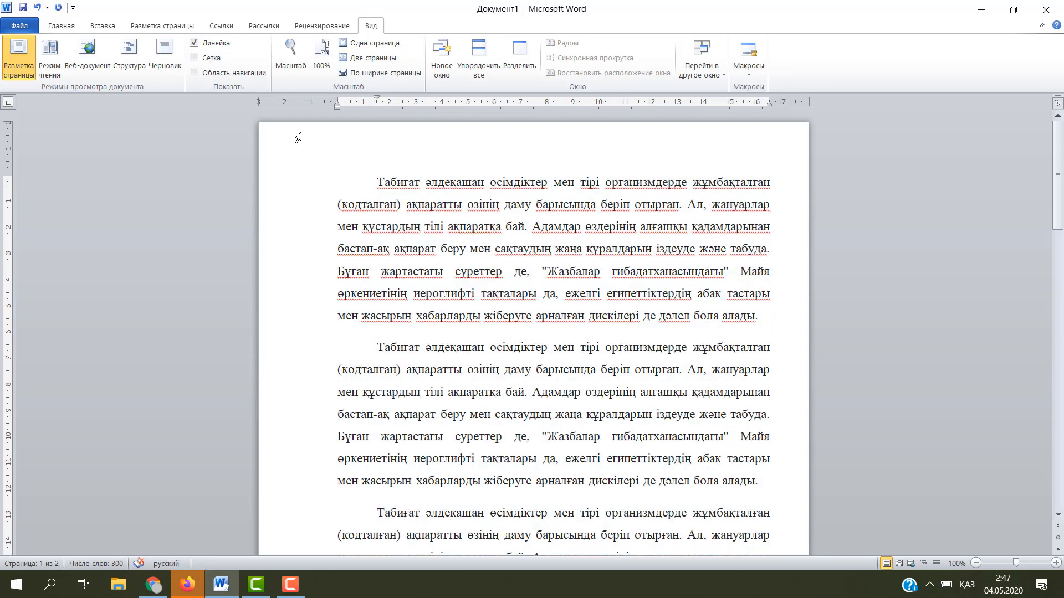
# Step: Add the title "Ақпарат" on a new line above the first paragraph and center it
pyautogui.click(366, 185)
pyautogui.press('Return')
pyautogui.press('Up')
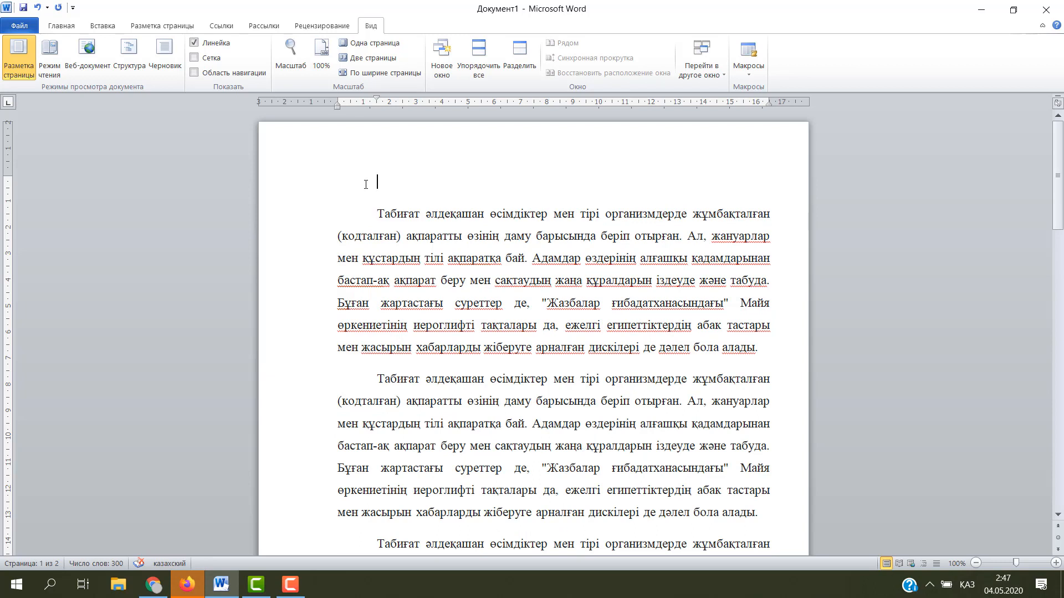
pyautogui.write('Ак')
pyautogui.write('парат')
pyautogui.click(61, 26)
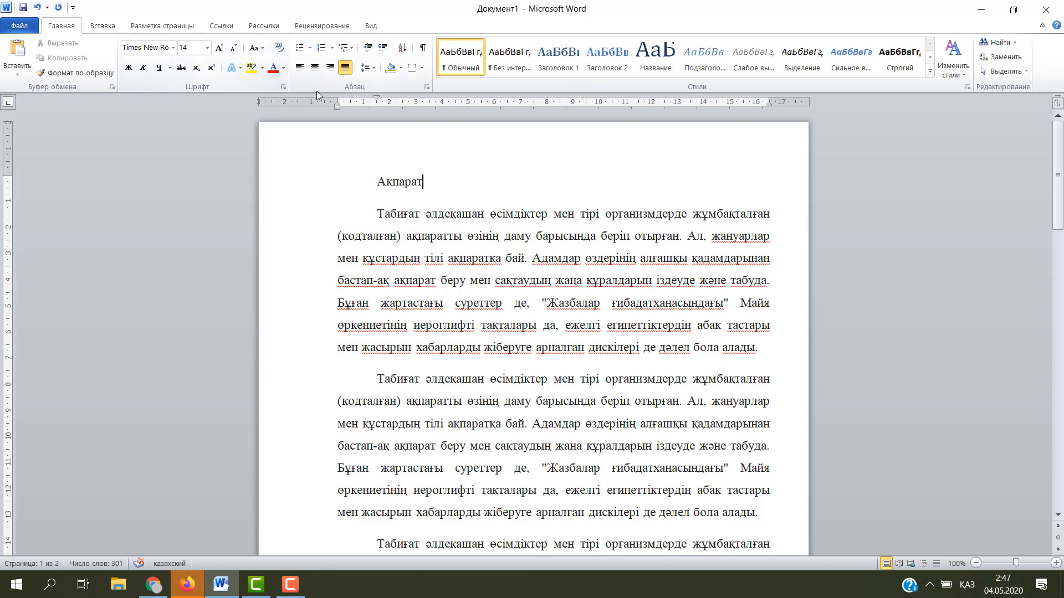
pyautogui.click(314, 68)
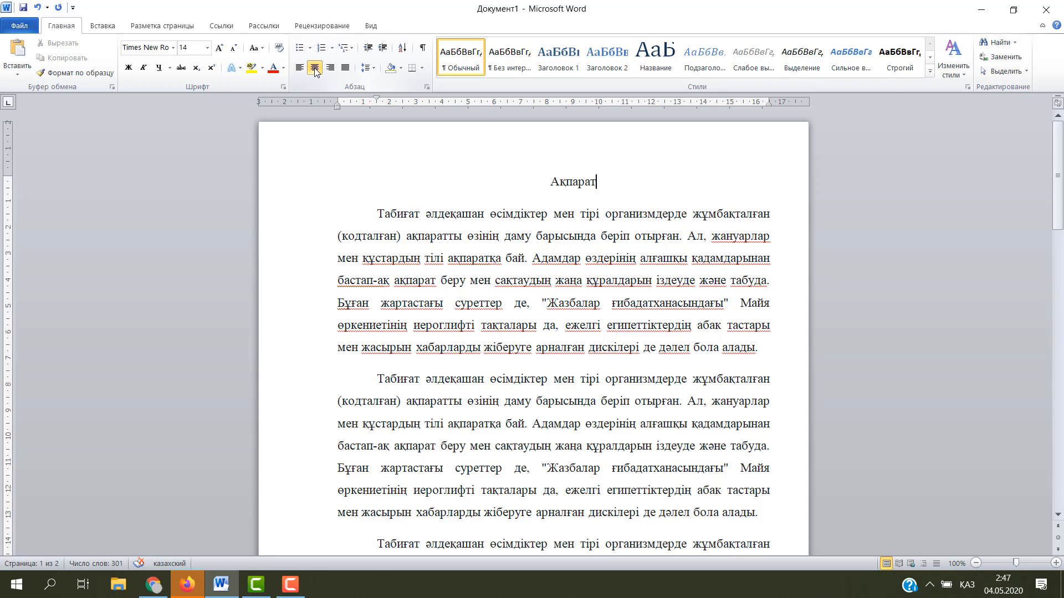
# Step: Rewrite the title in capitals as "АҚПАРАТ" and make it bold
pyautogui.tripleClick(569, 181)
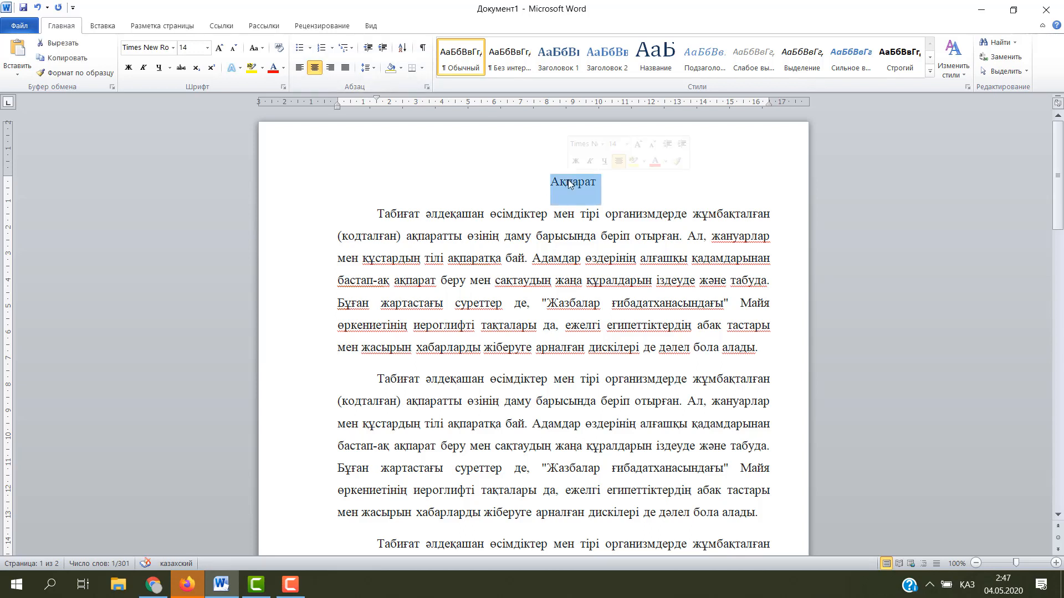
pyautogui.write('АҚПАРАТ')
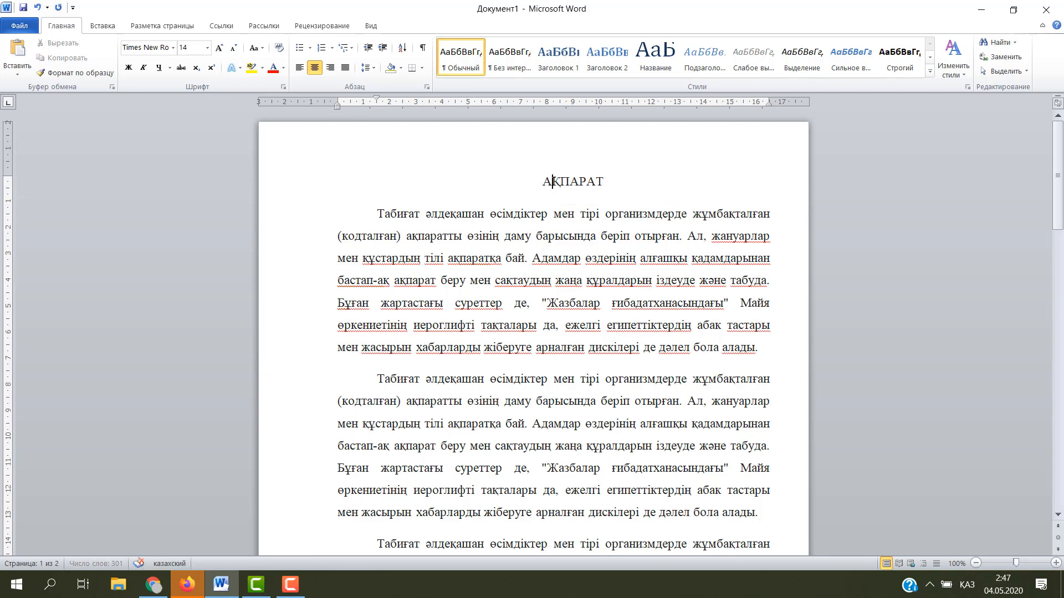
pyautogui.tripleClick(552, 182)
pyautogui.click(128, 68)
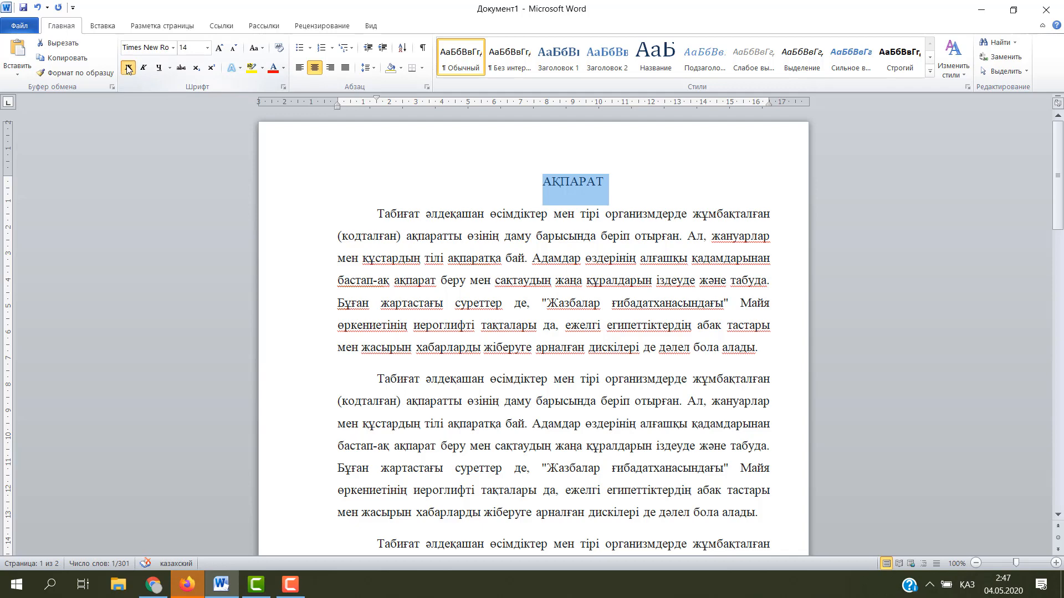
pyautogui.click(562, 183)
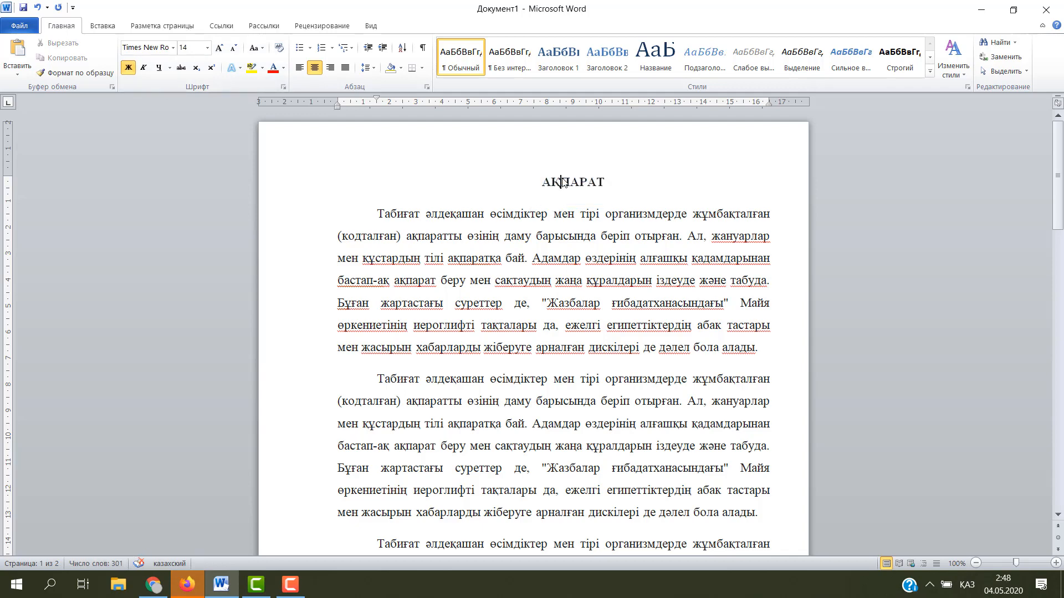
# Step: Add the subheading "Ақпаратты кодтау" below the title, above the first body paragraph
pyautogui.click(607, 185)
pyautogui.press('Return')
pyautogui.press('Return')
pyautogui.write('А')
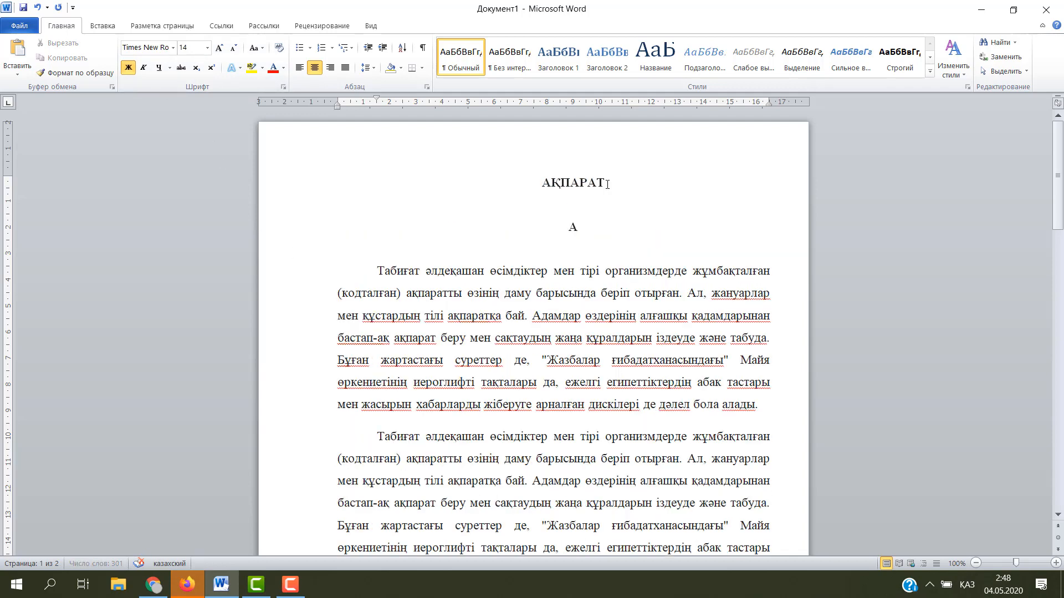
pyautogui.write('қпаратты кодтау')
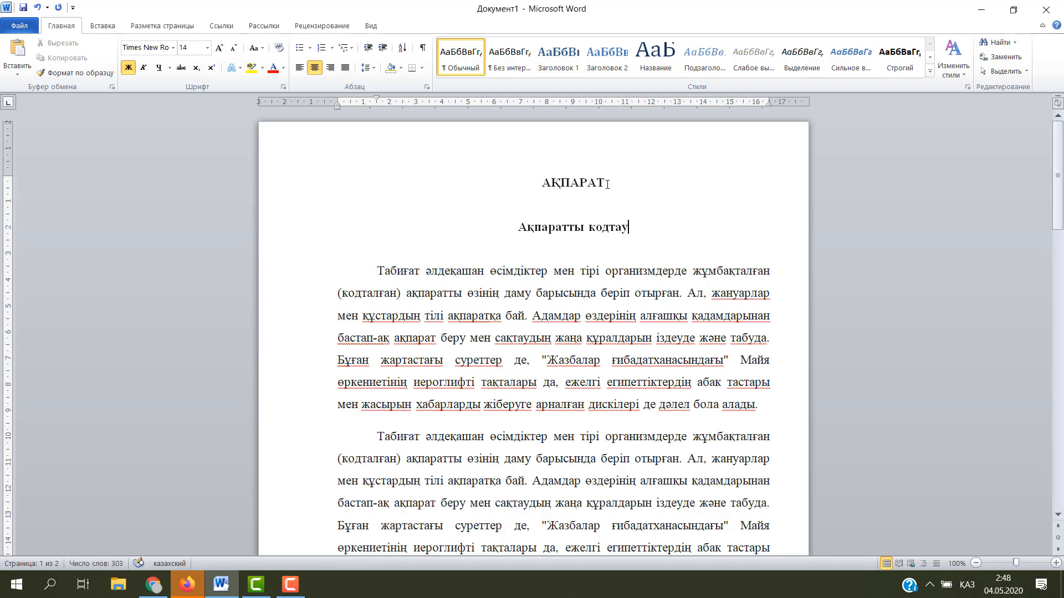
# Step: Set the spacing after the title paragraph "АҚПАРАТ" to 8 pt
pyautogui.tripleClick(556, 186)
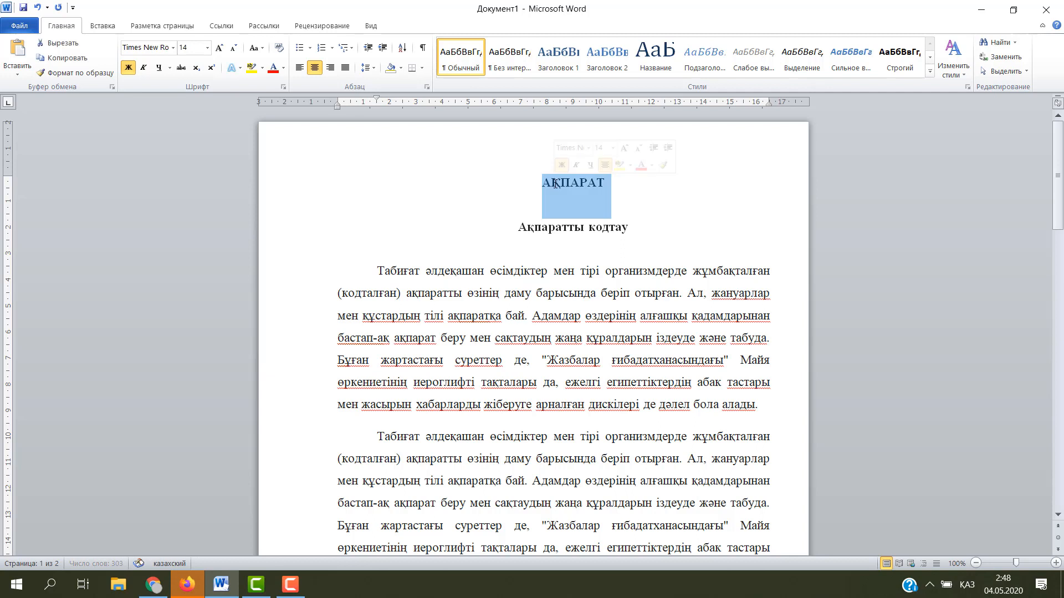
pyautogui.click(373, 69)
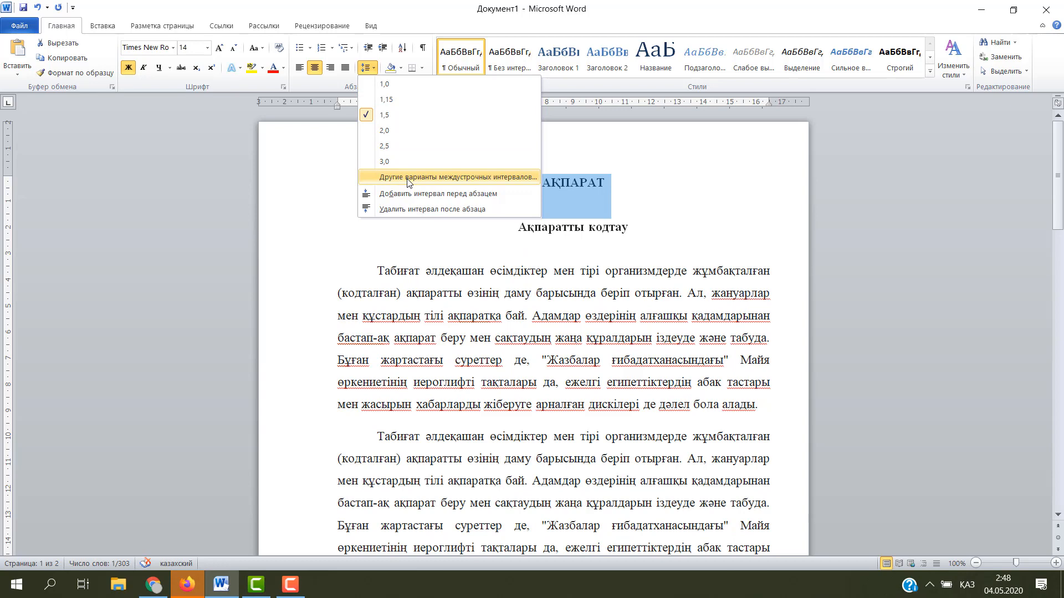
pyautogui.click(409, 177)
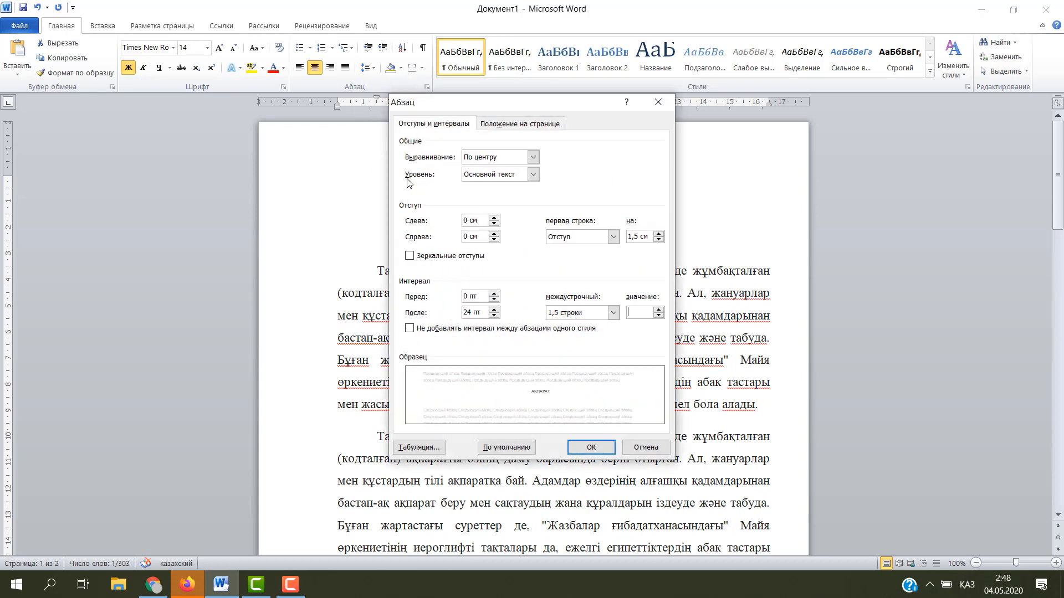
pyautogui.click(494, 315)
pyautogui.click(494, 315)
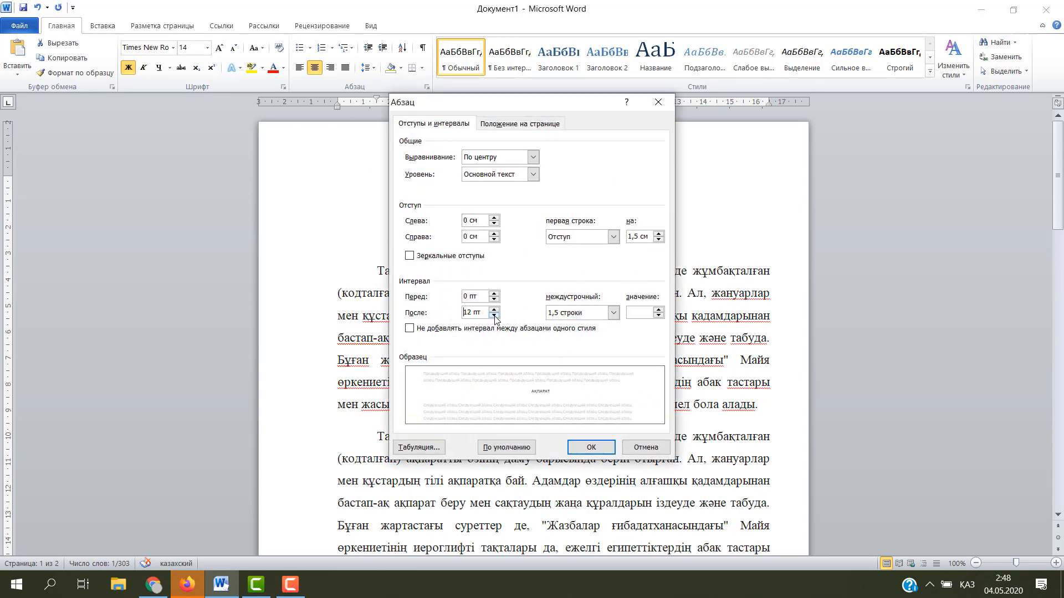
pyautogui.click(494, 315)
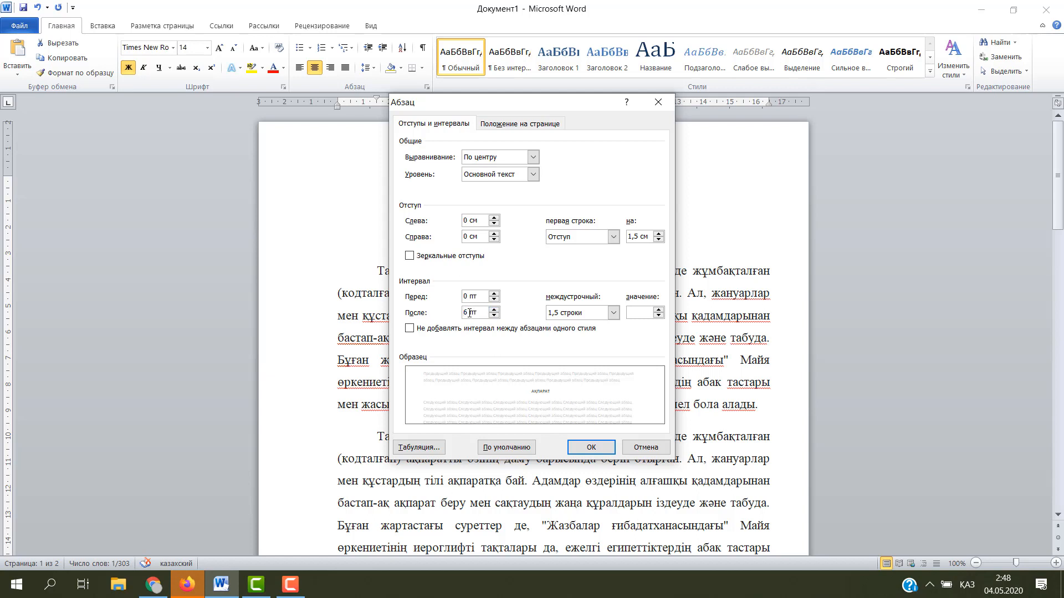
pyautogui.press('BackSpace')
pyautogui.write('8')
pyautogui.click(603, 454)
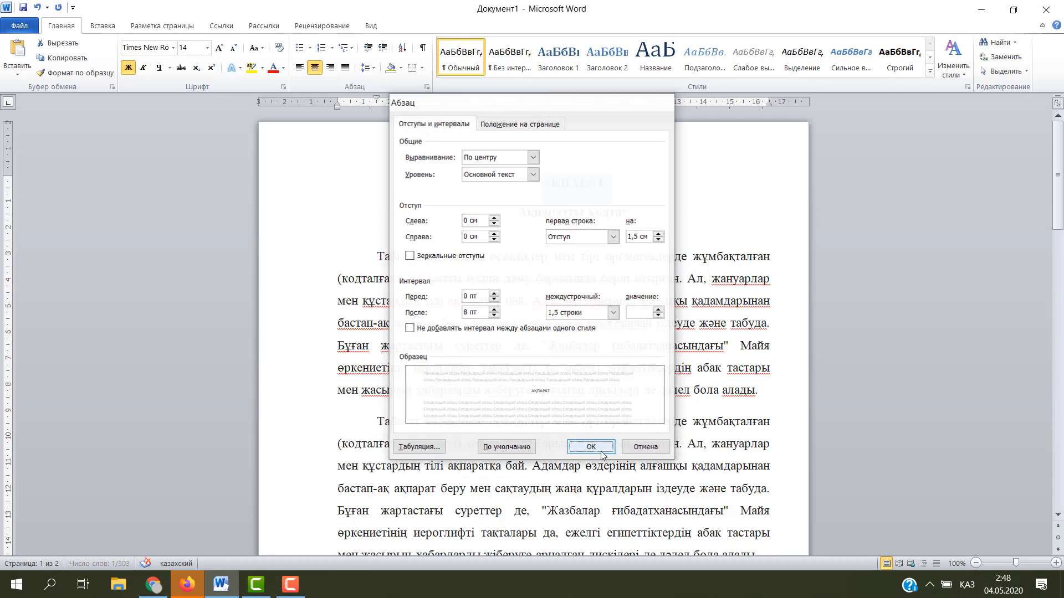
pyautogui.click(569, 213)
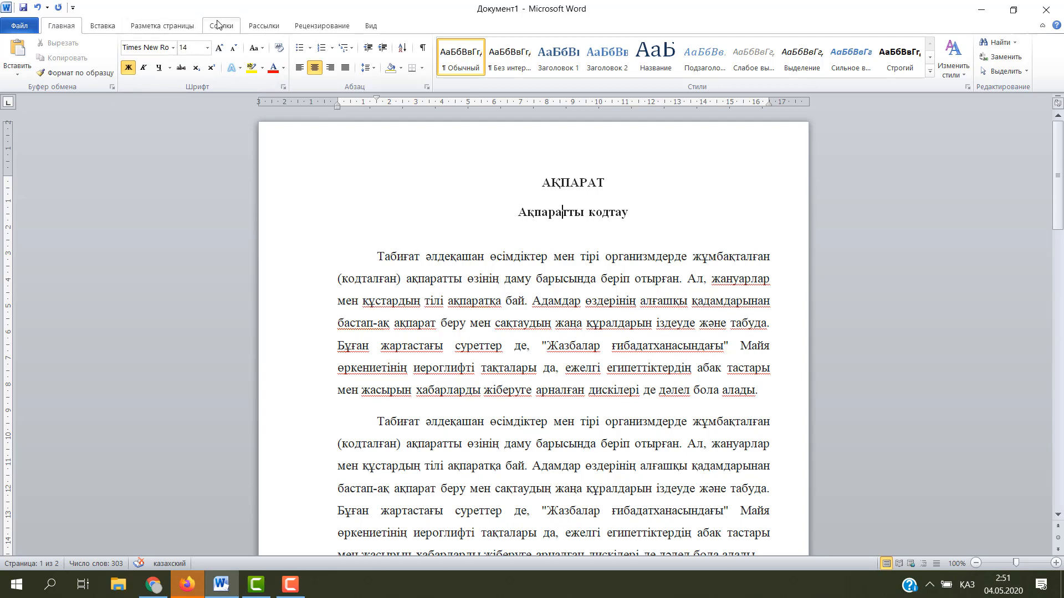
# Step: Set the page orientation to portrait (Книжная) and check the page in the print preview
pyautogui.click(178, 30)
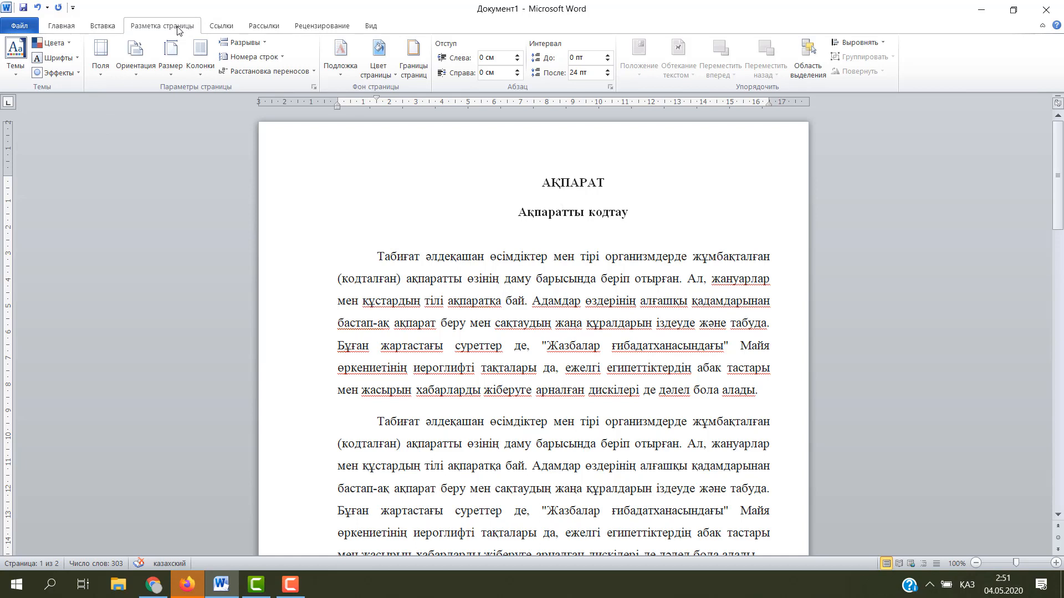
pyautogui.click(133, 74)
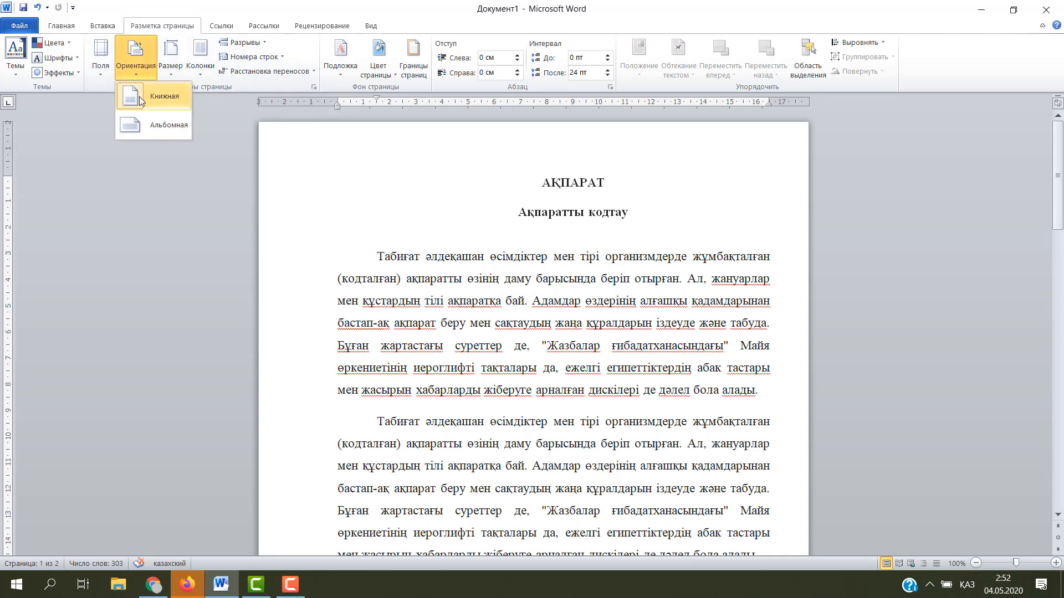
pyautogui.click(139, 96)
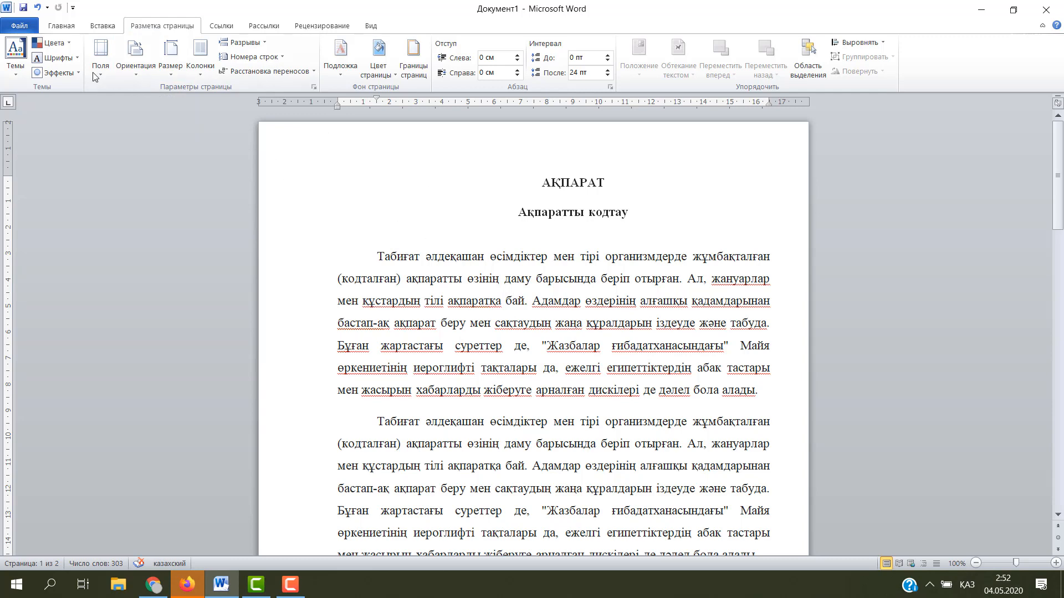
pyautogui.click(19, 25)
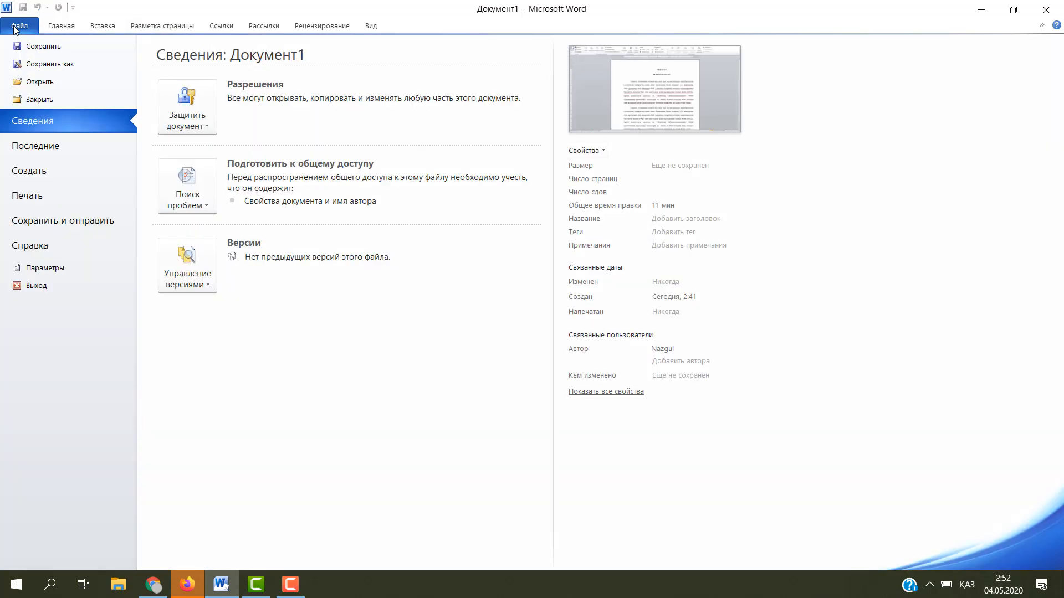
pyautogui.click(44, 197)
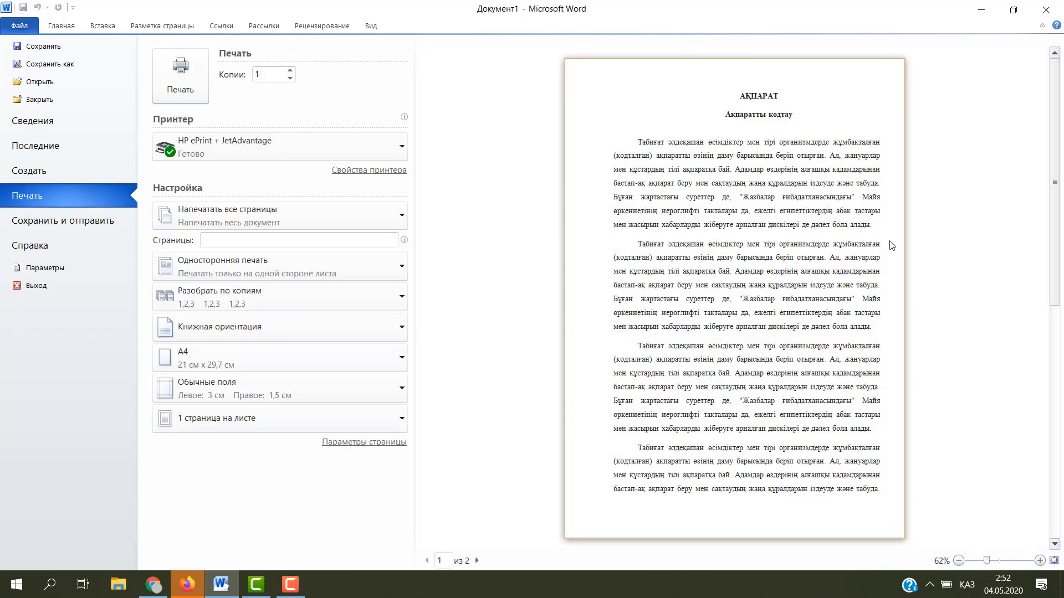
pyautogui.click(58, 29)
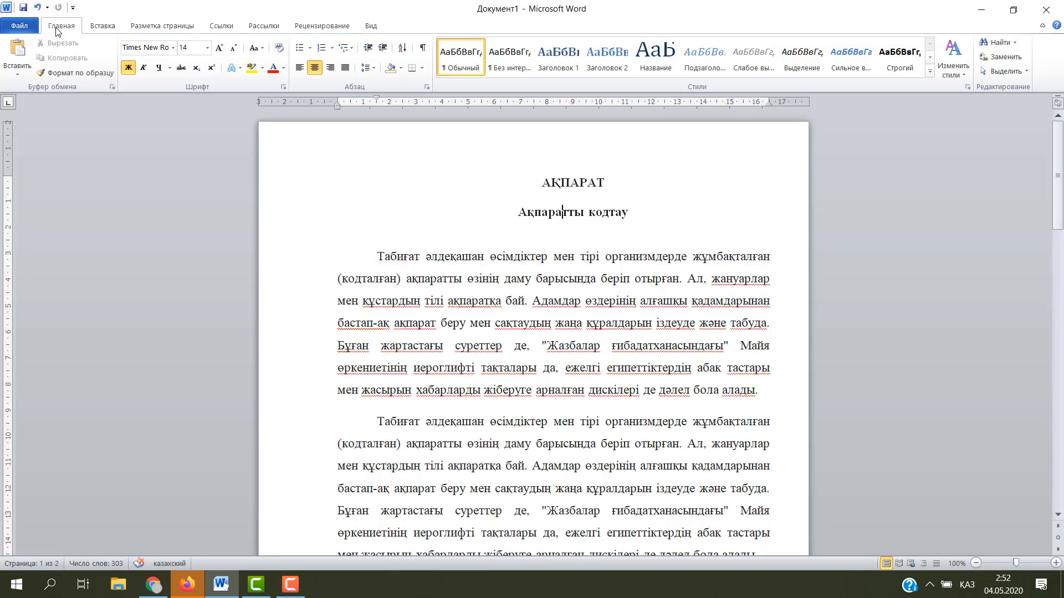
# Step: Try landscape page orientation (Альбомная) and check it in the print preview
pyautogui.click(176, 26)
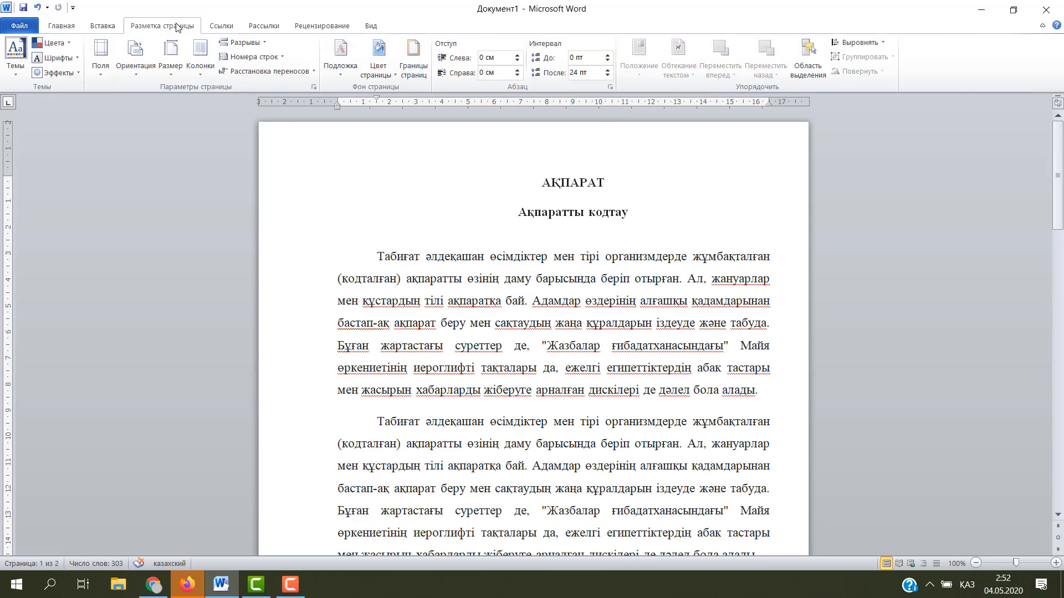
pyautogui.click(145, 73)
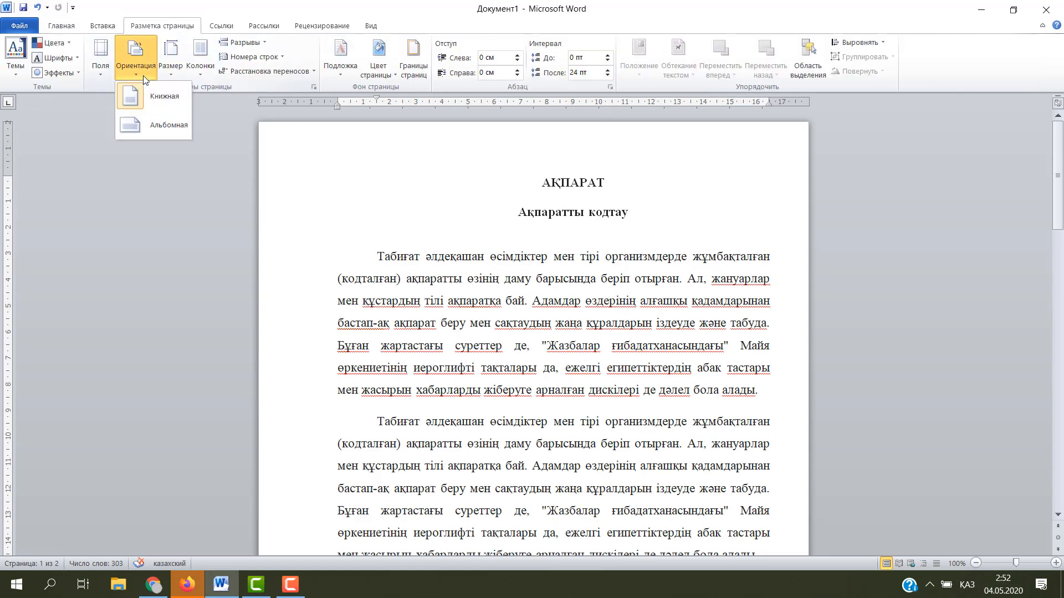
pyautogui.click(154, 126)
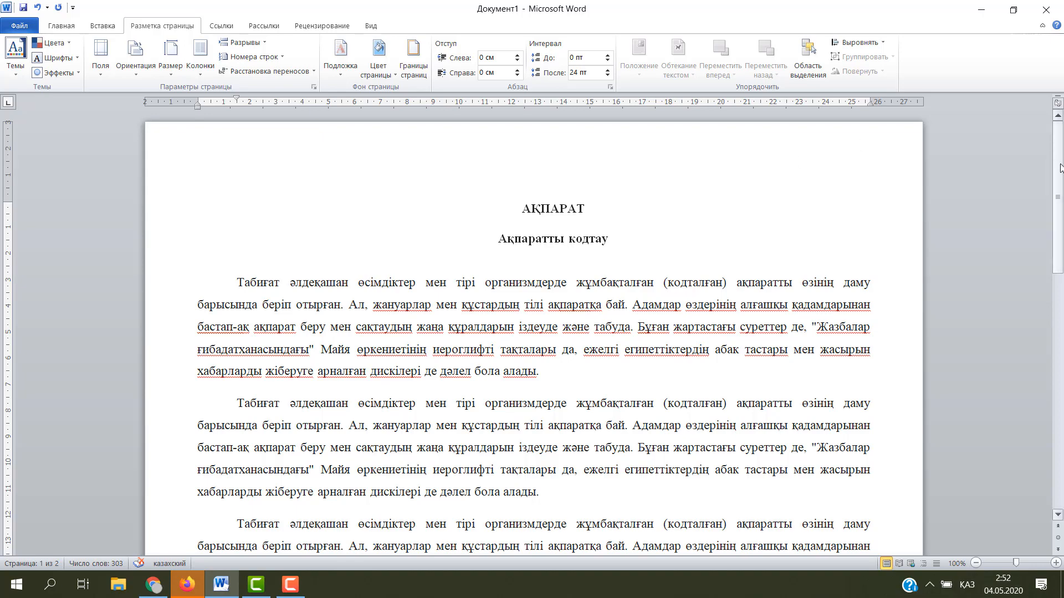
pyautogui.moveTo(1058, 184); pyautogui.dragTo(1041, 152)
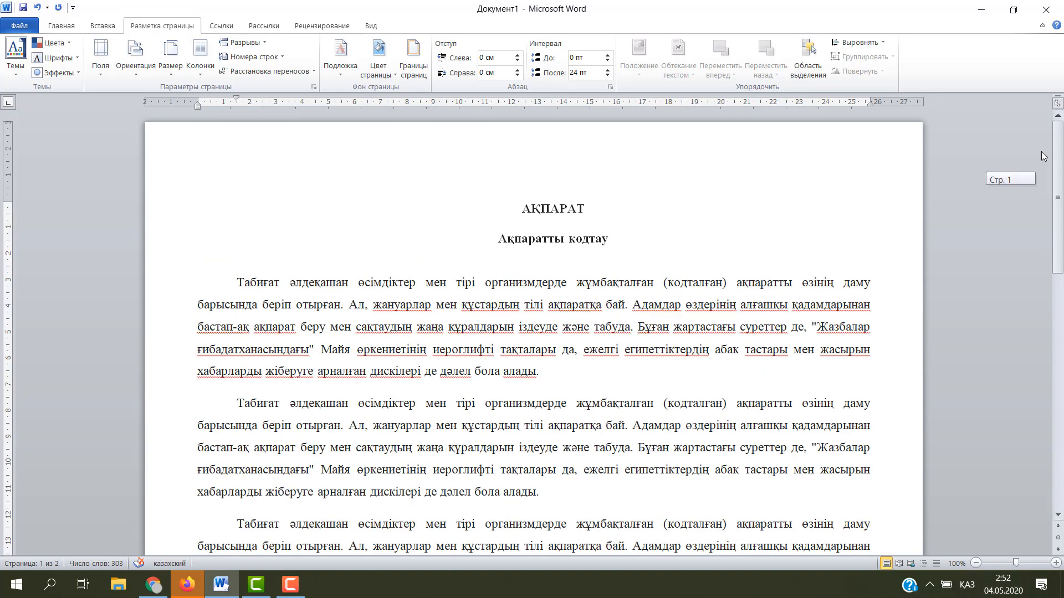
pyautogui.click(19, 25)
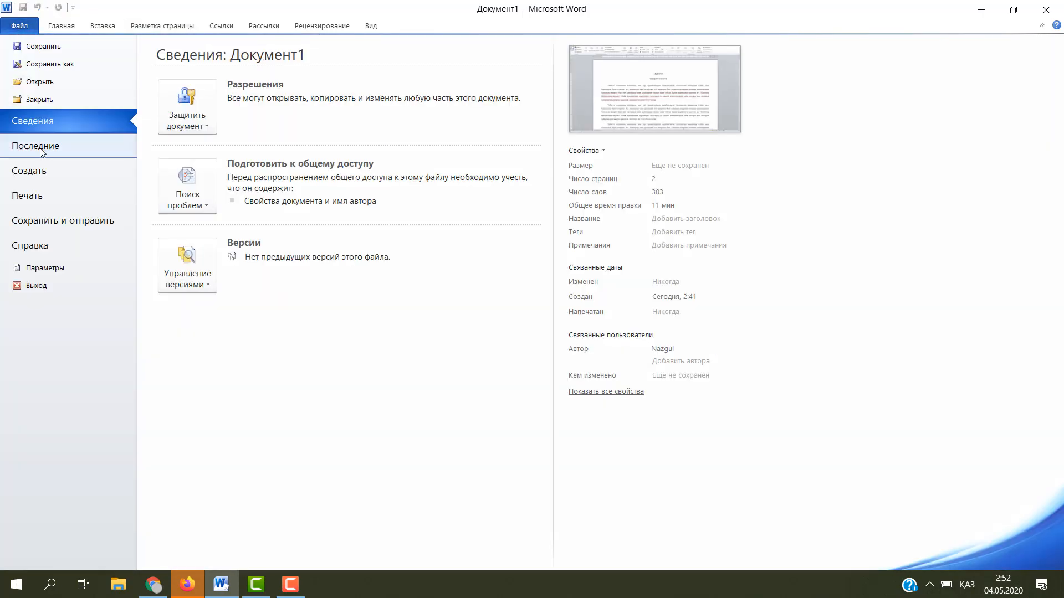
pyautogui.click(46, 195)
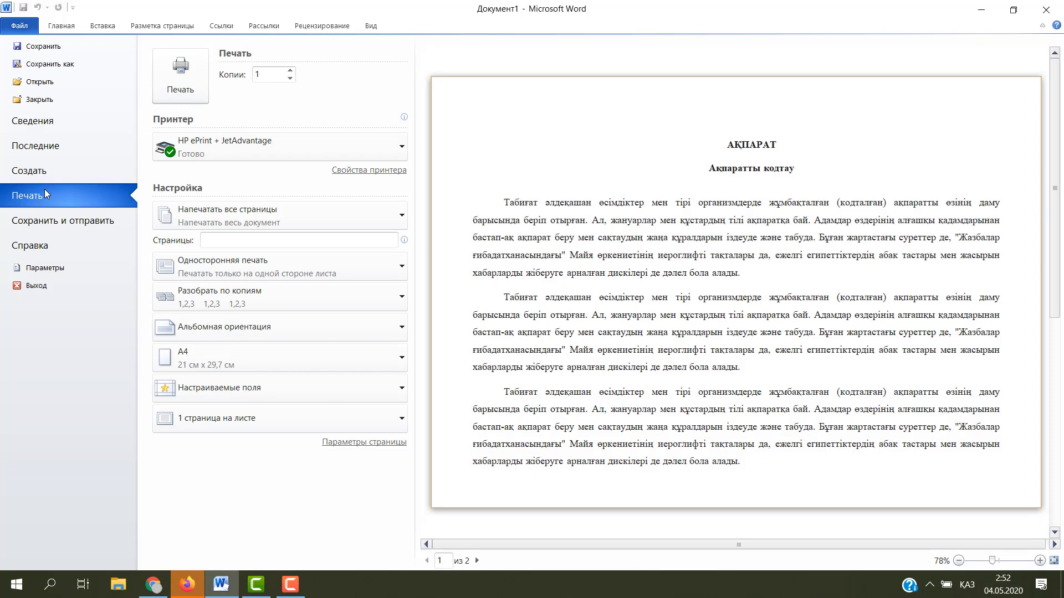
pyautogui.click(162, 26)
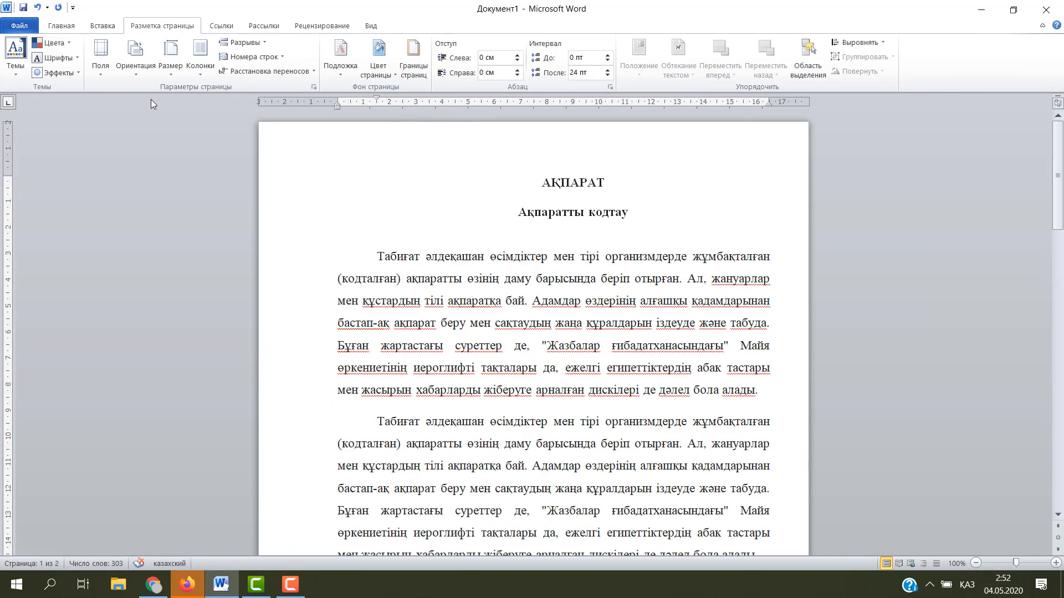
# Step: Try custom page margins of 0,1 cm top and bottom, 0,8 cm left and 0,5 cm right, letting Word correct those outside the printable area
pyautogui.click(99, 76)
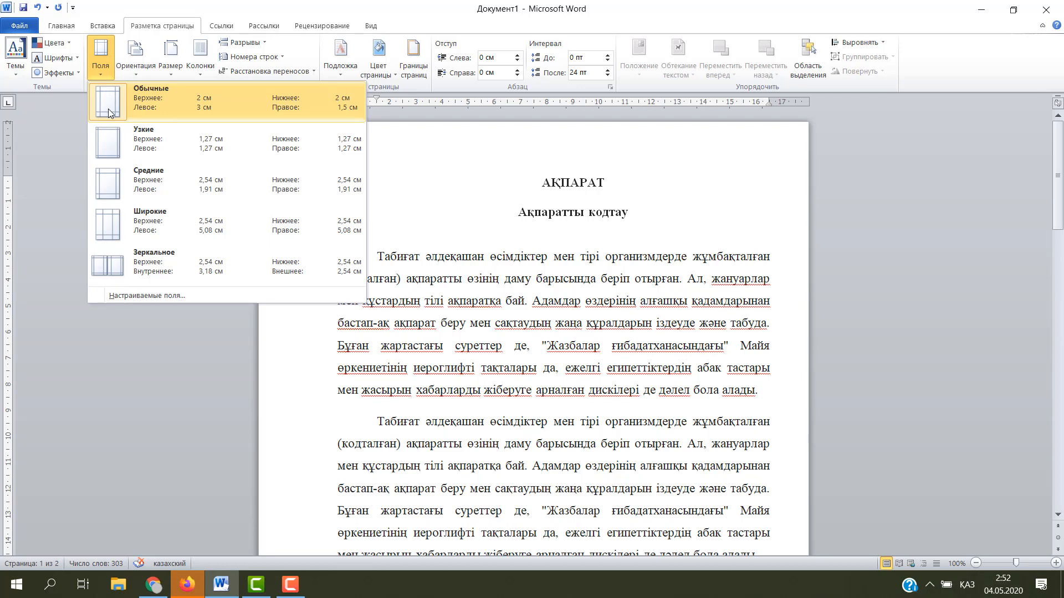
pyautogui.click(125, 296)
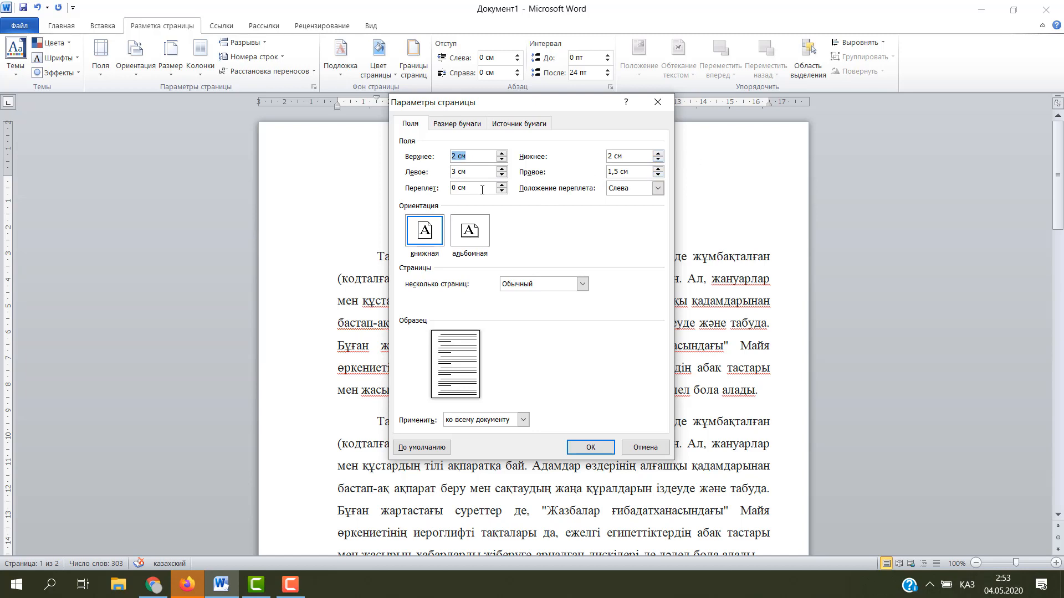
pyautogui.click(501, 175)
pyautogui.click(503, 176)
pyautogui.doubleClick(503, 177)
pyautogui.click(502, 161)
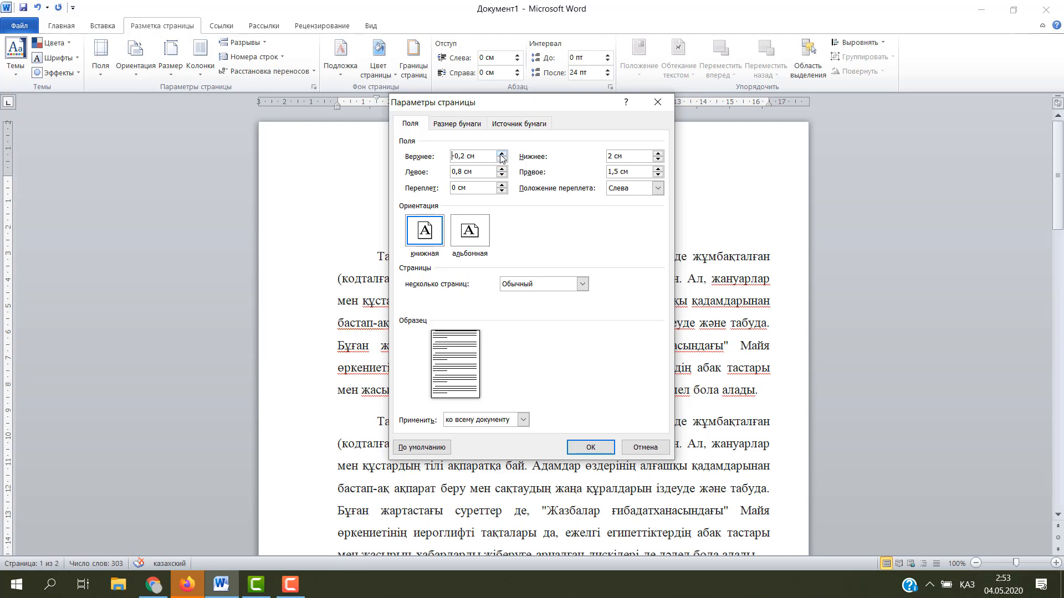
pyautogui.doubleClick(501, 155)
pyautogui.click(501, 154)
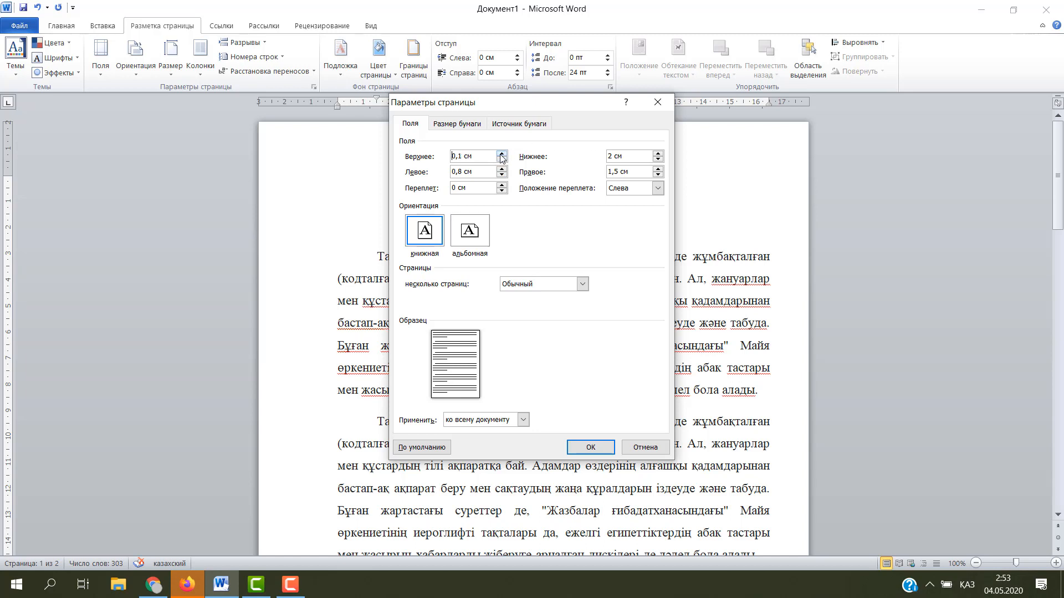
pyautogui.click(658, 160)
pyautogui.click(601, 451)
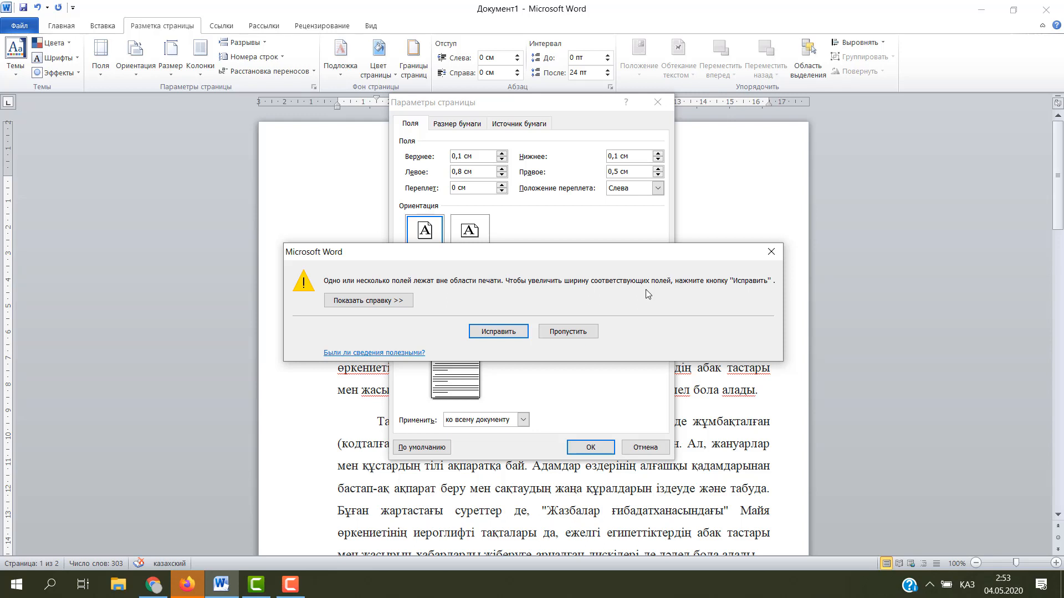
pyautogui.click(498, 334)
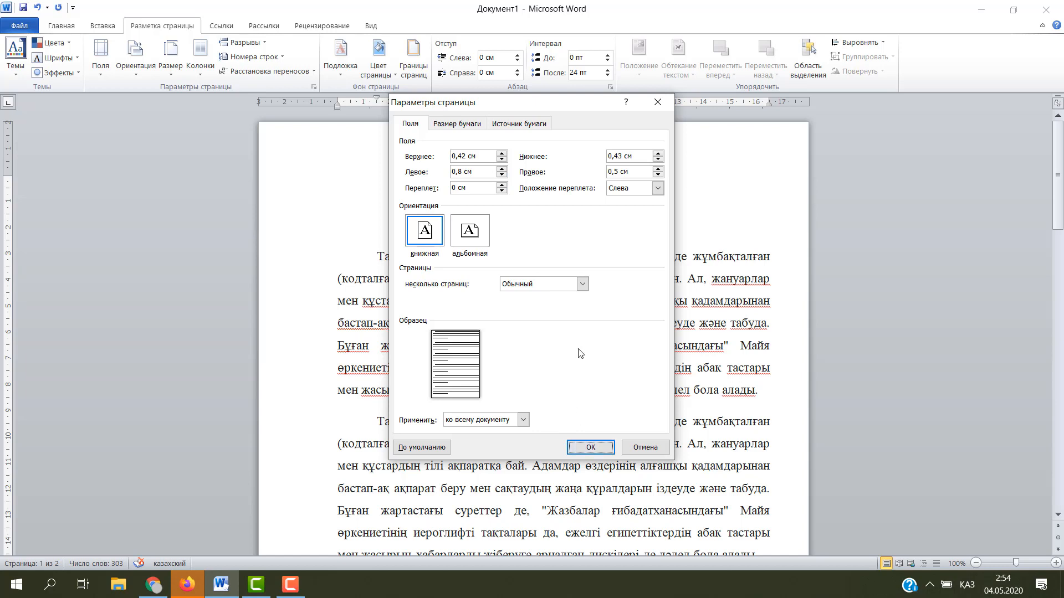
# Step: Try a 0,5 cm top margin, a 1,1 cm left margin and a slightly larger bottom margin for the whole document
pyautogui.click(502, 154)
pyautogui.click(501, 169)
pyautogui.click(501, 169)
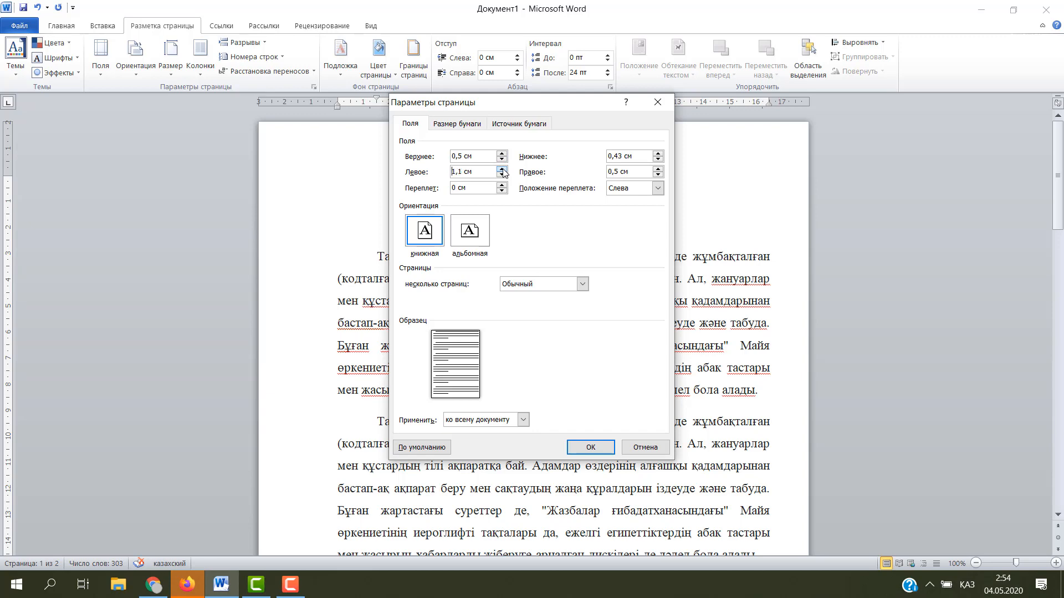
pyautogui.click(658, 155)
pyautogui.click(606, 447)
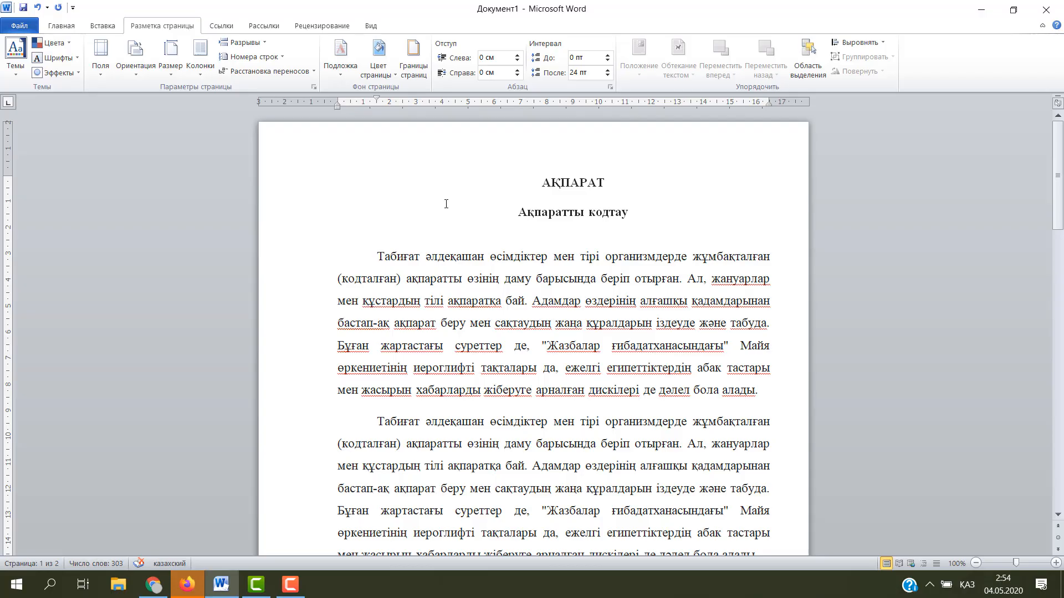
# Step: Insert the "Боковая линия" cover page with the title "Ақпарат" and the subtitle "Ақпараттық-коммуникациялық технологиялар"
pyautogui.click(103, 26)
pyautogui.click(21, 57)
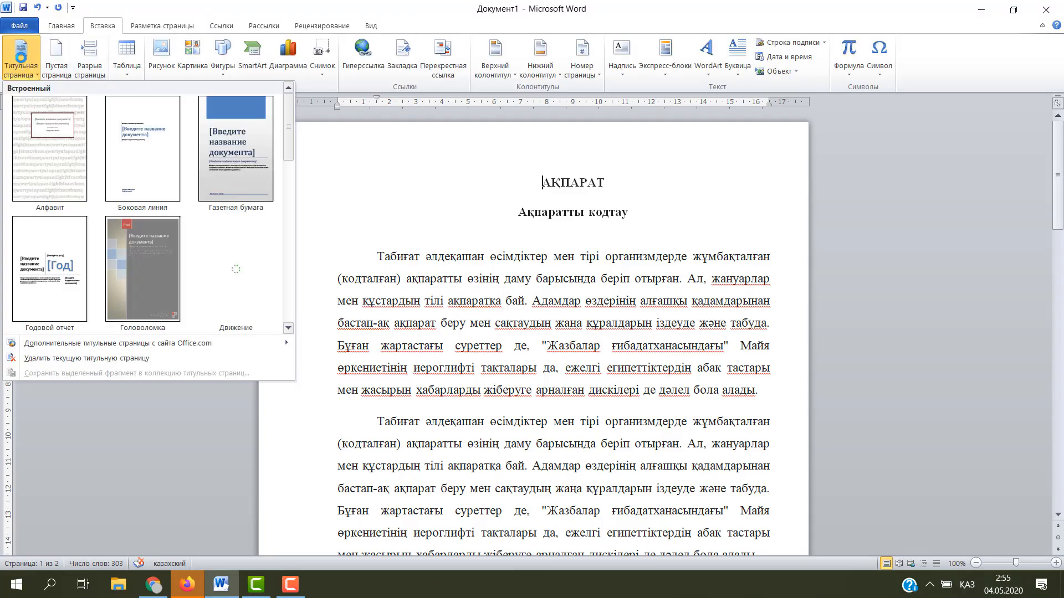
pyautogui.click(173, 167)
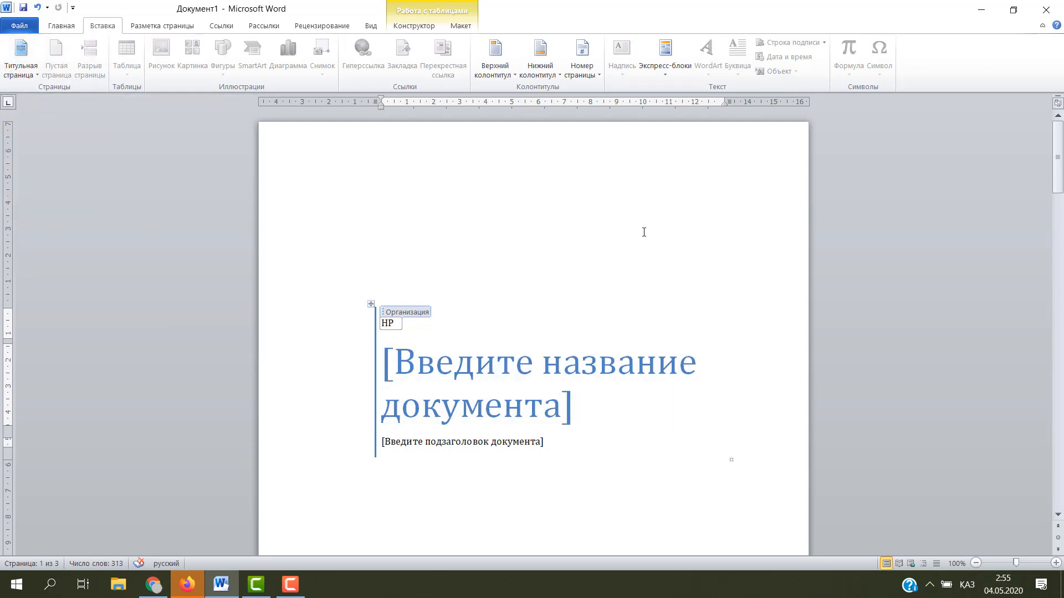
pyautogui.click(399, 349)
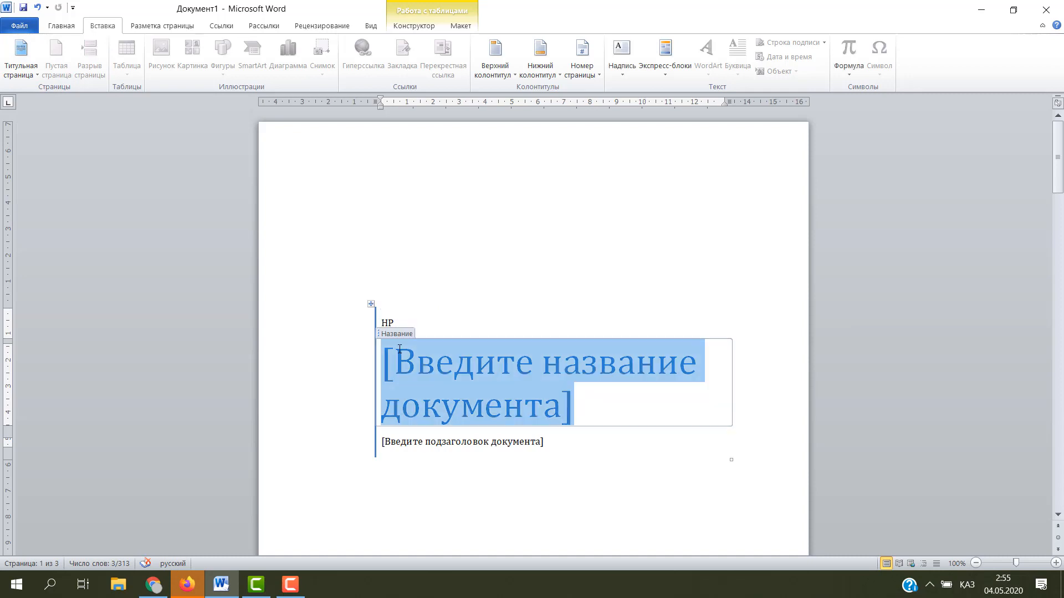
pyautogui.write('Ақпарат')
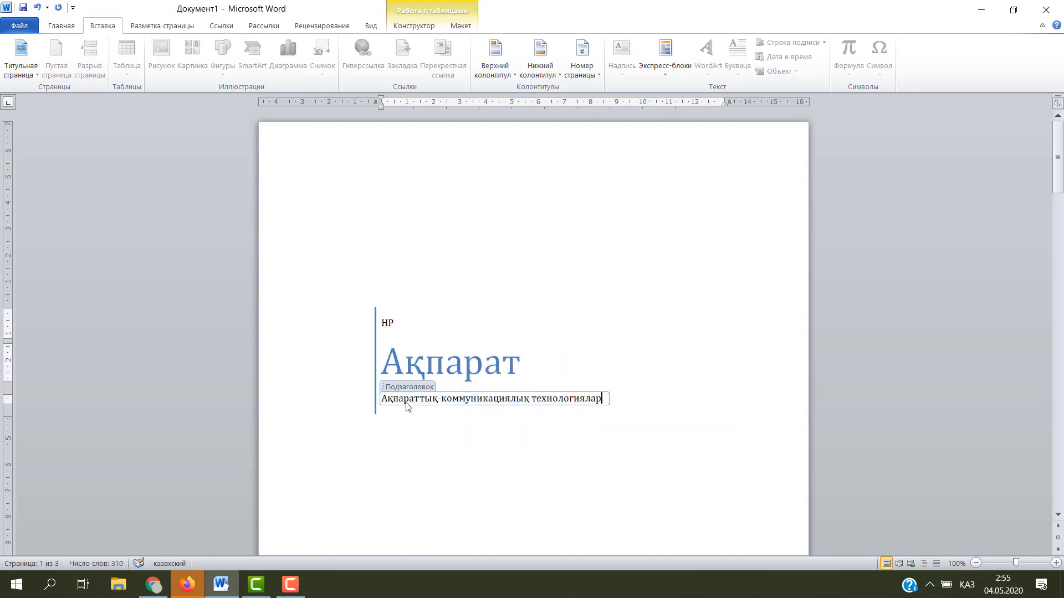
# Step: Fill in the city line at the foot of the cover page and set its date to "2019-2020 оқу жылы"
pyautogui.scroll(-15, 1060, 197)
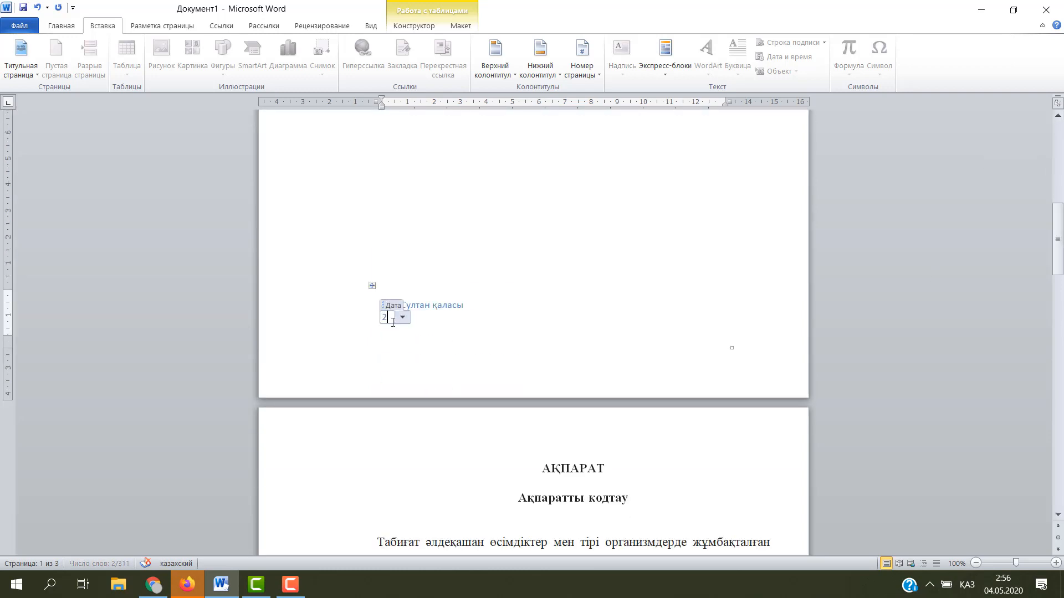
pyautogui.write('019-20')
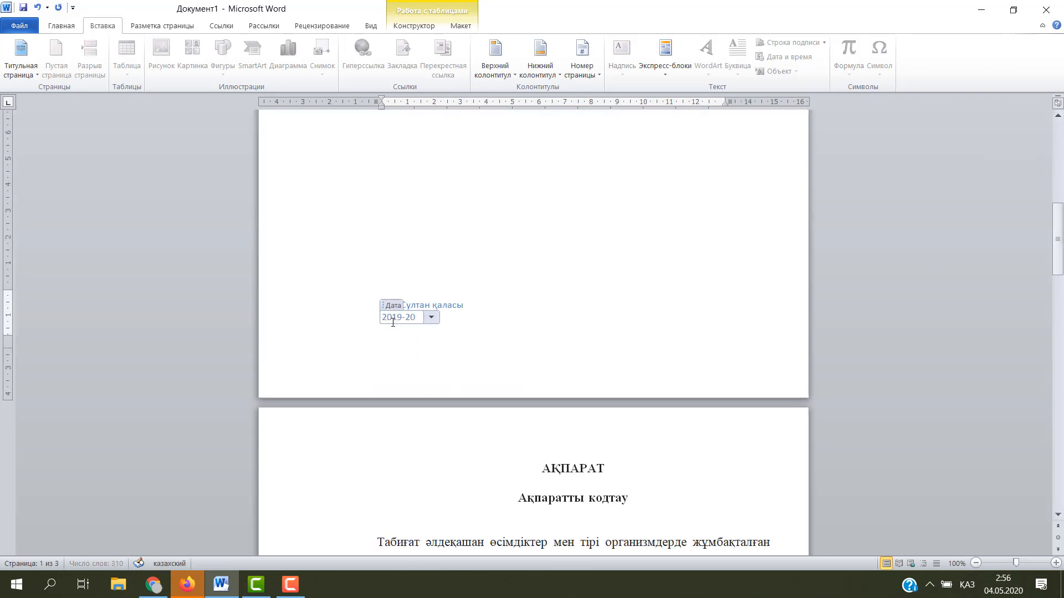
pyautogui.write('20 оқу жылы')
pyautogui.hotkey('ctrl', 'Home')
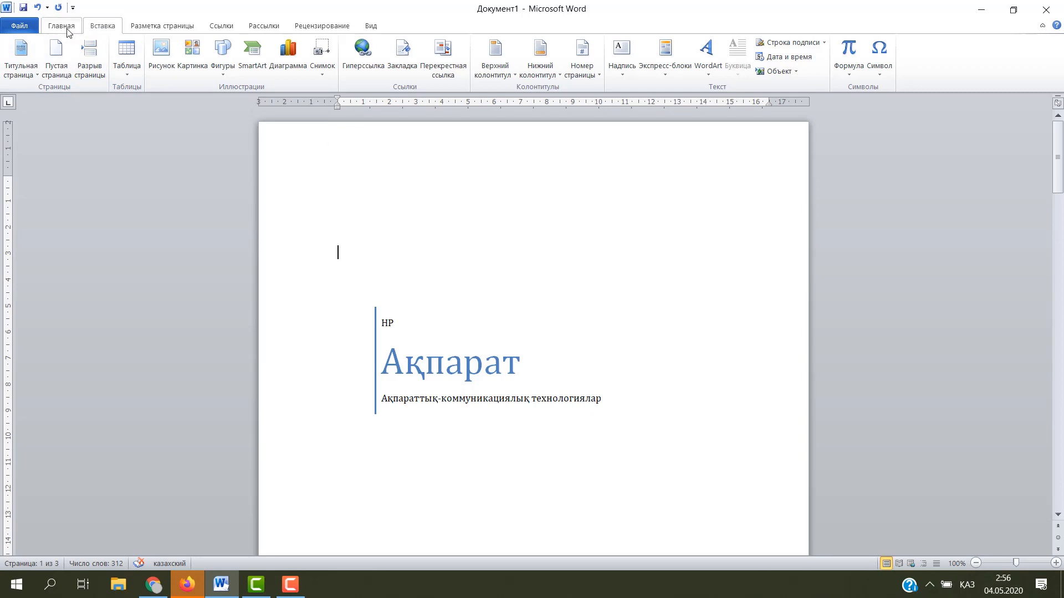
# Step: Try a box page border (рамка) with a 3 pt thick multi-line style around the whole document
pyautogui.click(150, 27)
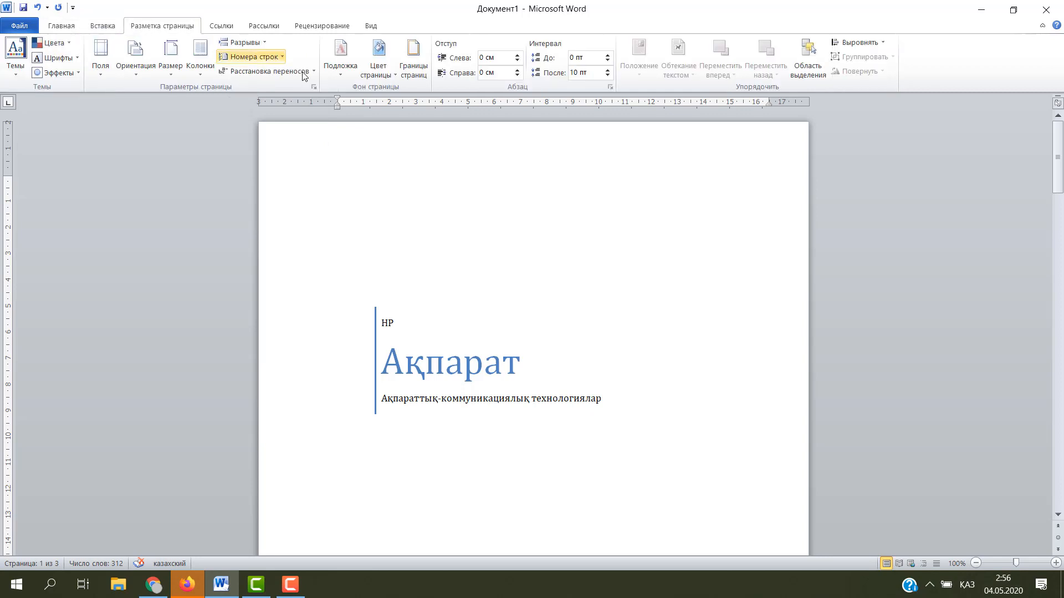
pyautogui.click(411, 71)
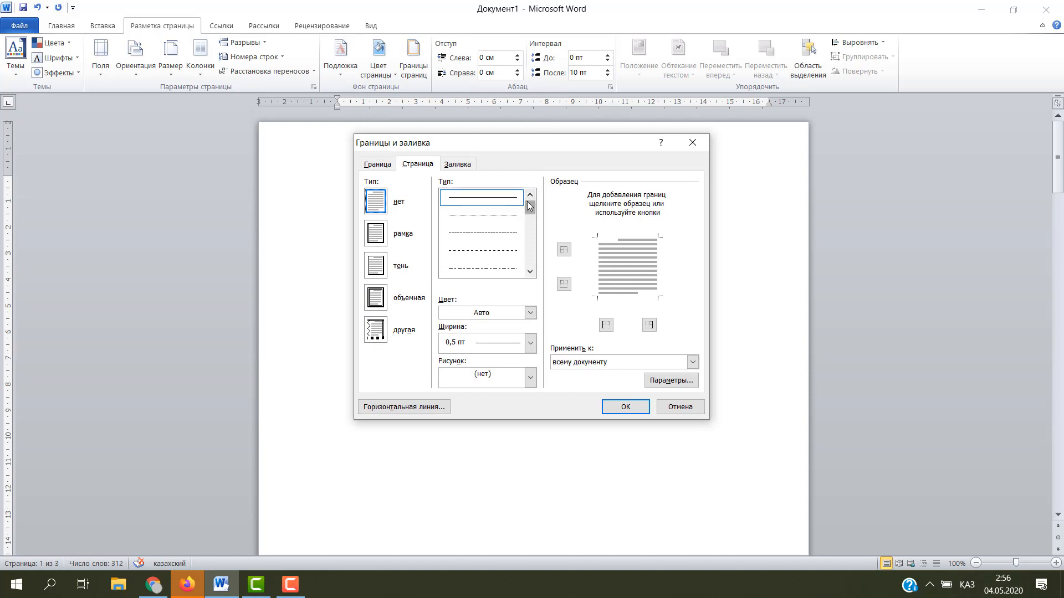
pyautogui.click(369, 242)
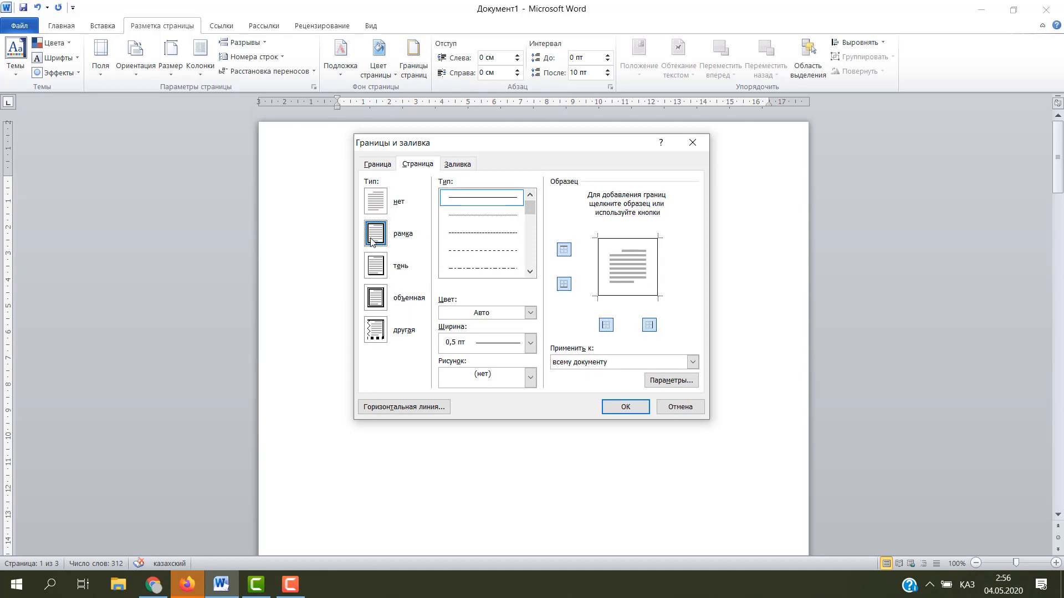
pyautogui.moveTo(529, 205); pyautogui.dragTo(526, 260)
pyautogui.click(510, 233)
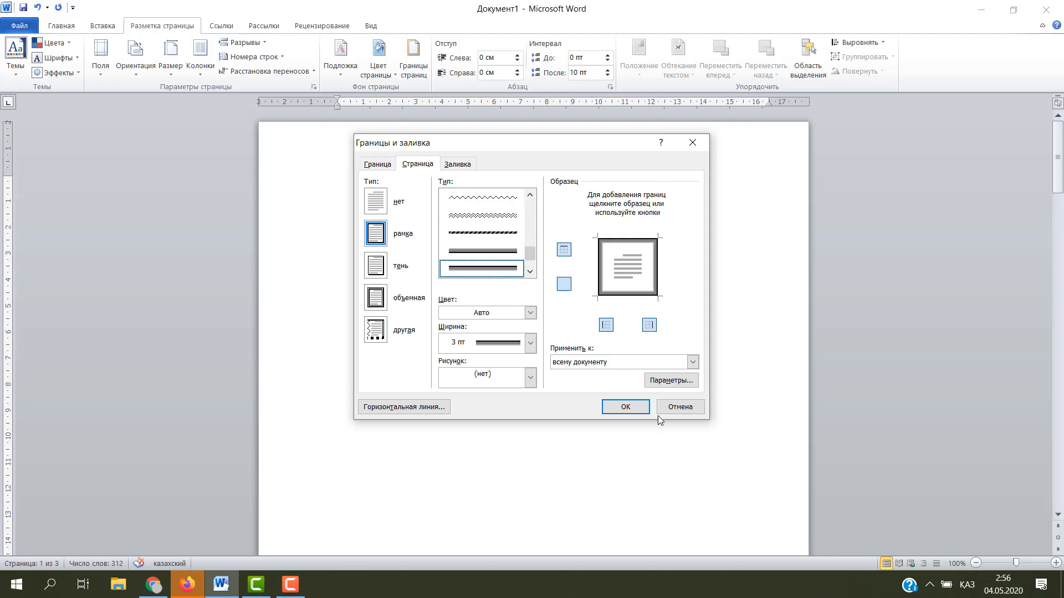
pyautogui.click(626, 408)
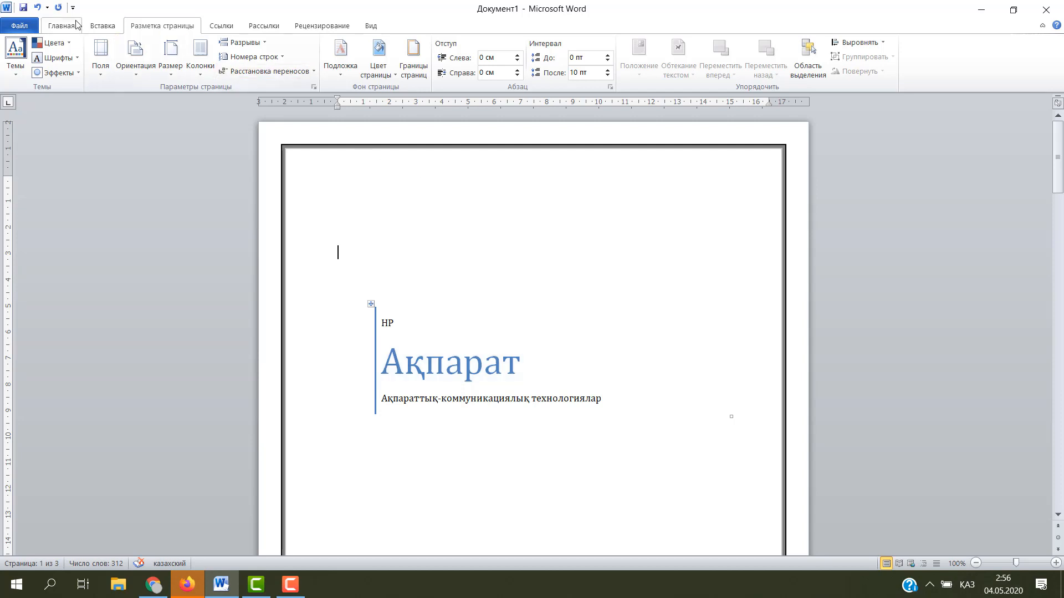
pyautogui.click(37, 8)
# Step: Try a decorative page border of grey diamonds, 31 pt wide, around the whole document
pyautogui.click(413, 65)
pyautogui.click(530, 378)
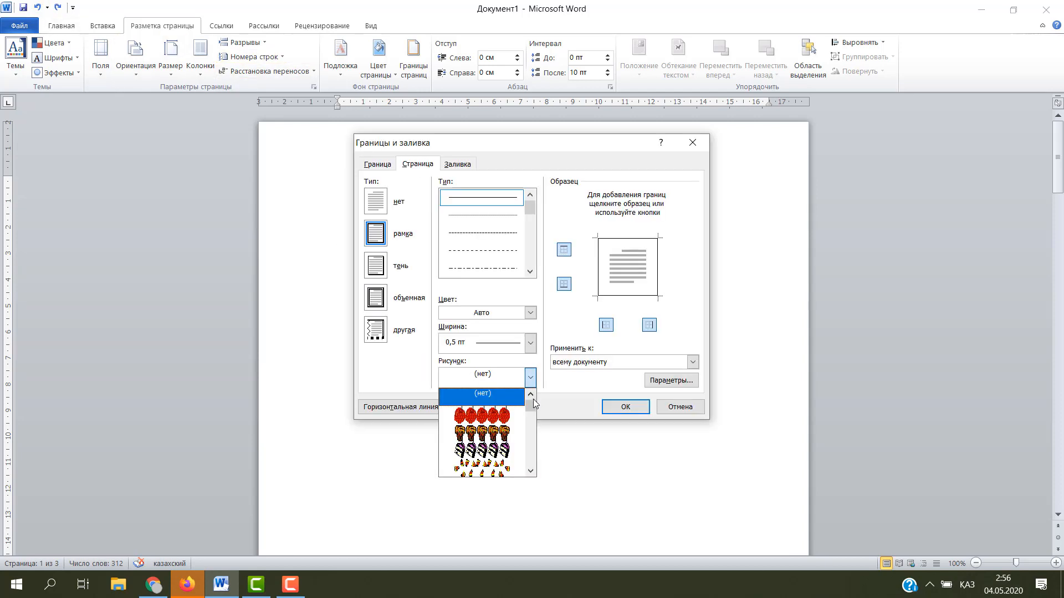
pyautogui.moveTo(534, 404); pyautogui.dragTo(534, 421)
pyautogui.moveTo(538, 455)
pyautogui.mouseDown()
pyautogui.moveTo(536, 469)
pyautogui.moveTo(535, 435)
pyautogui.mouseUp()
pyautogui.click(500, 432)
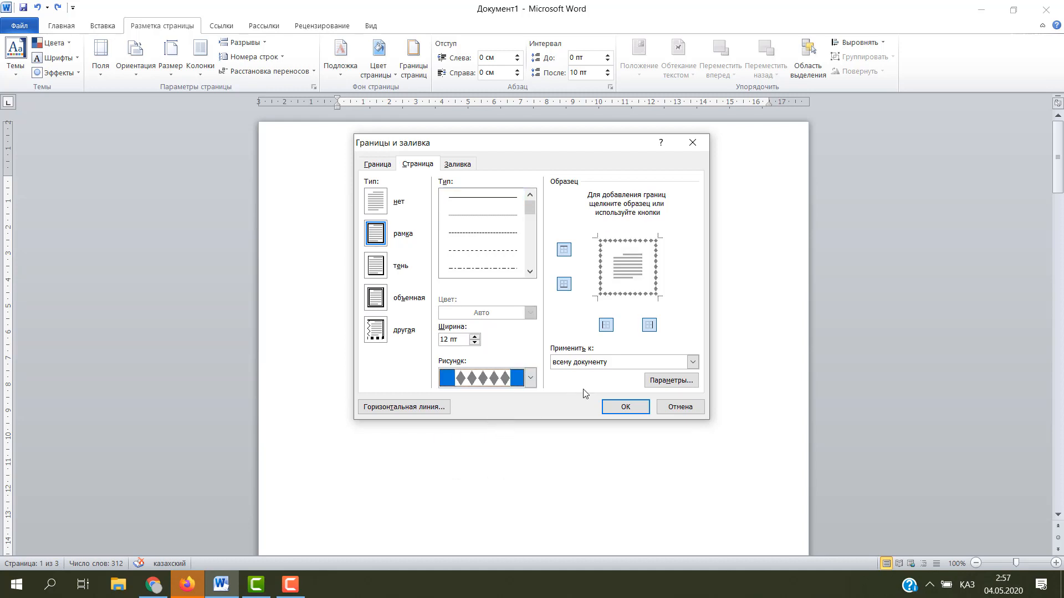
pyautogui.click(475, 337)
pyautogui.click(475, 337)
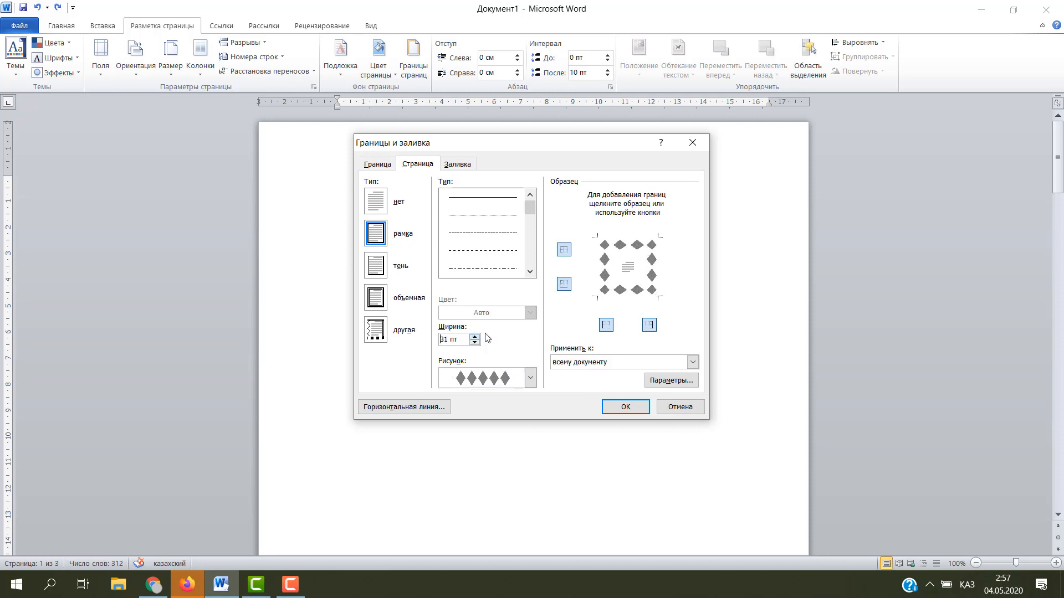
pyautogui.click(631, 409)
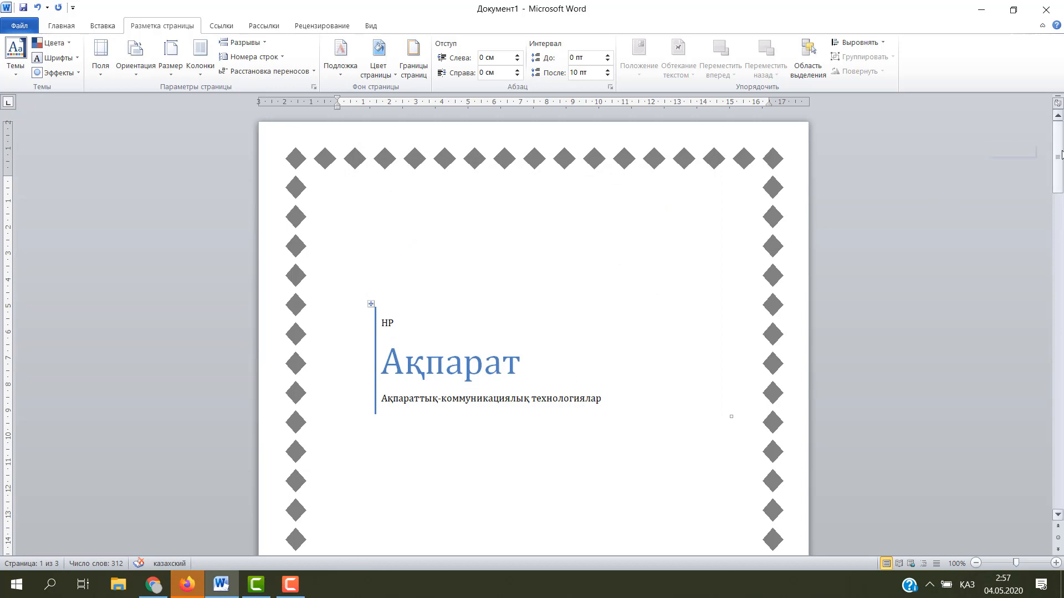
pyautogui.moveTo(1061, 155); pyautogui.dragTo(1053, 260)
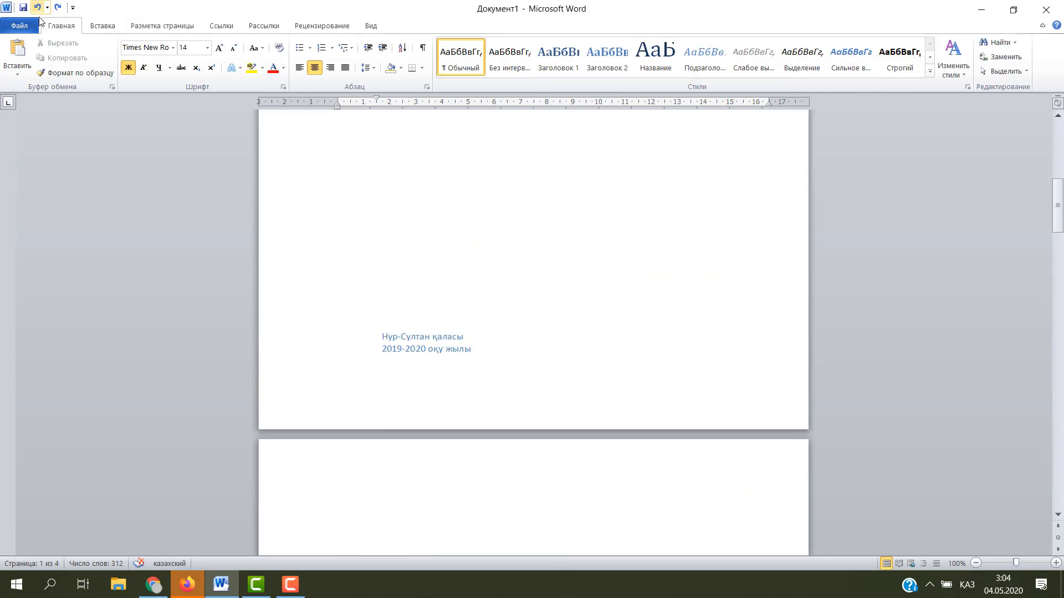
# Step: Set the page numbering to start at 2 in the 1, 2, 3 number format
pyautogui.click(110, 30)
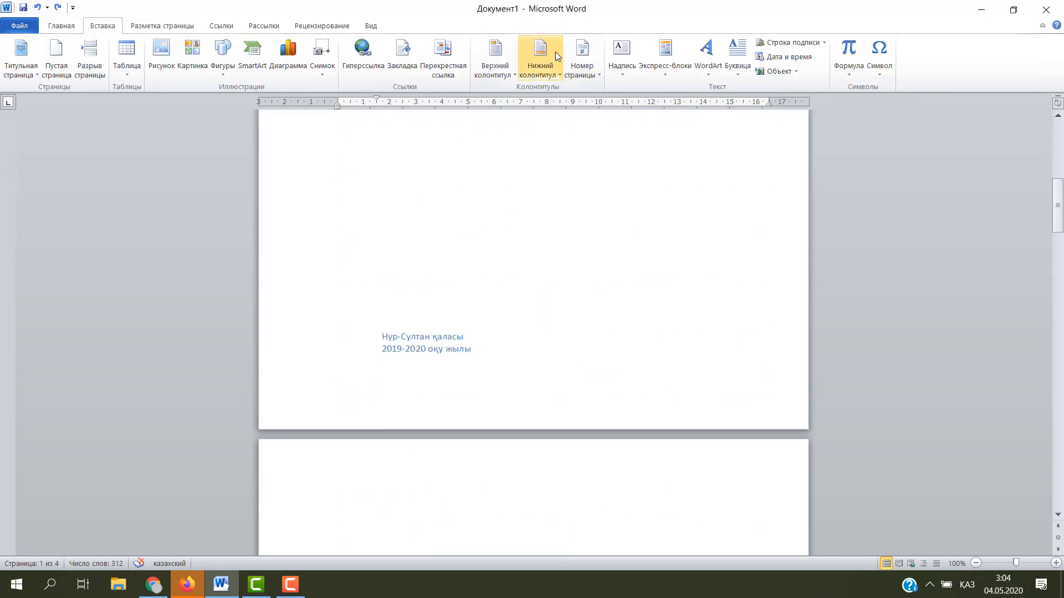
pyautogui.click(584, 81)
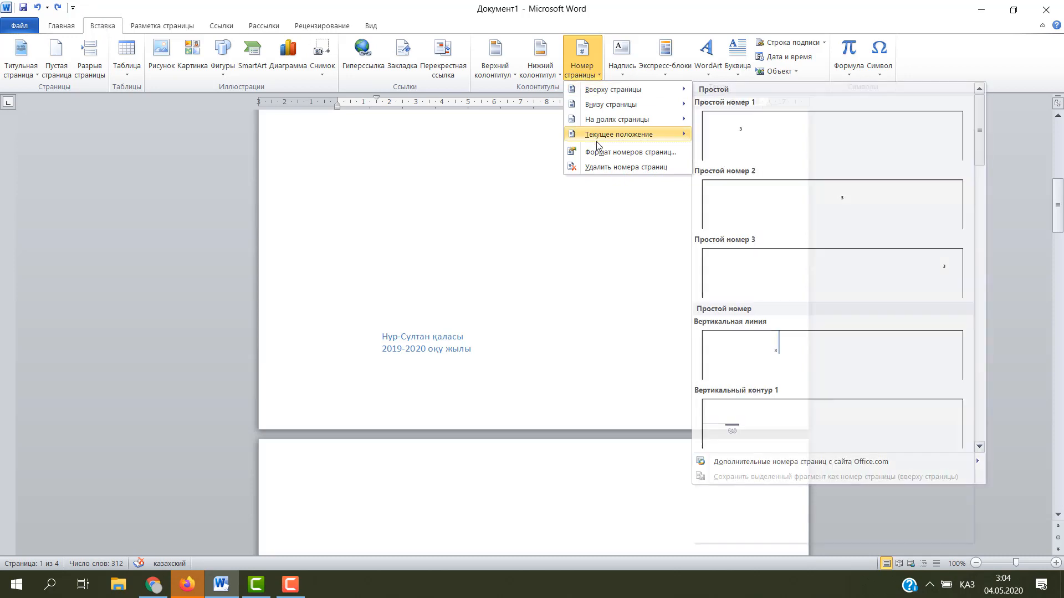
pyautogui.click(601, 153)
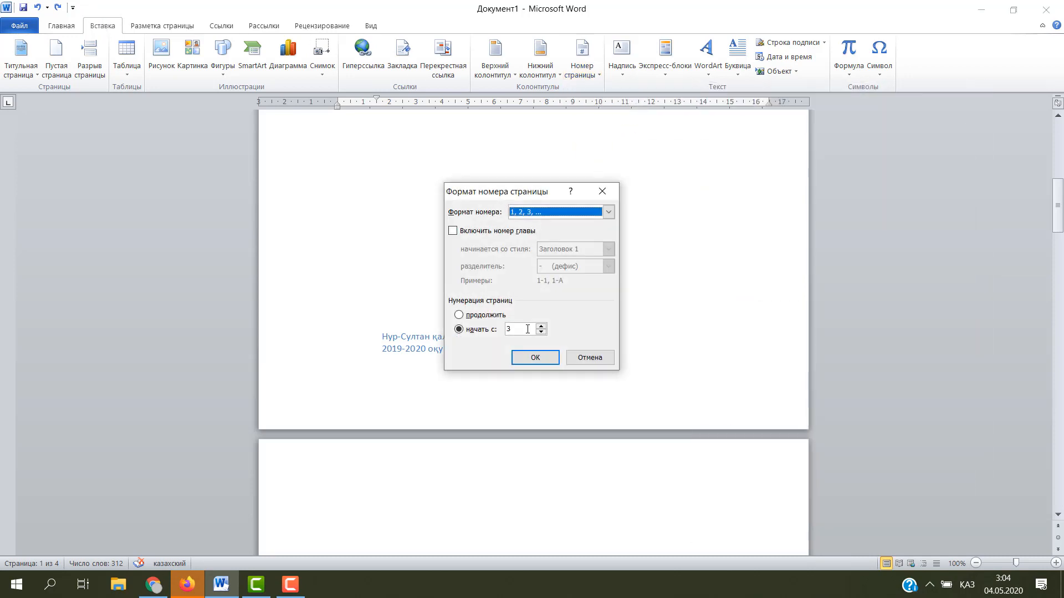
pyautogui.click(542, 333)
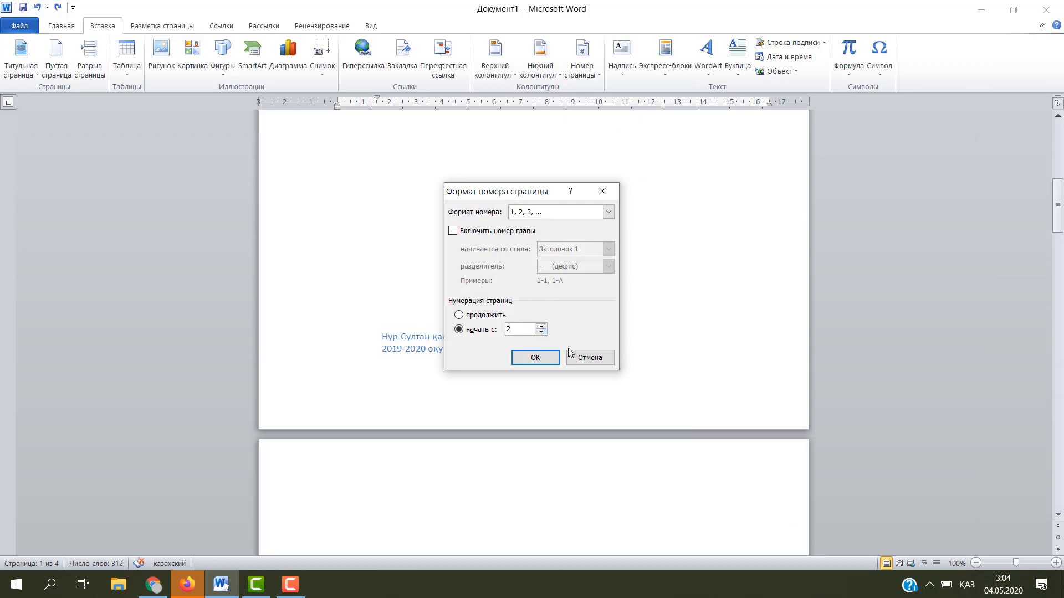
pyautogui.click(534, 358)
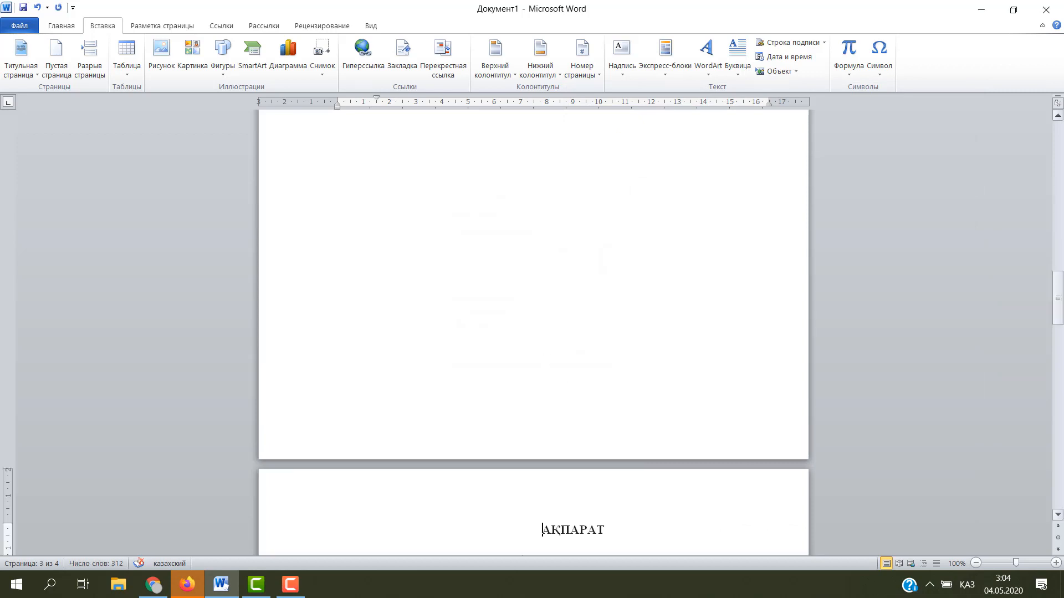
# Step: Insert page numbers at the foot of the pages in the "Простой номер 3" style
pyautogui.moveTo(1060, 322); pyautogui.dragTo(1022, 148)
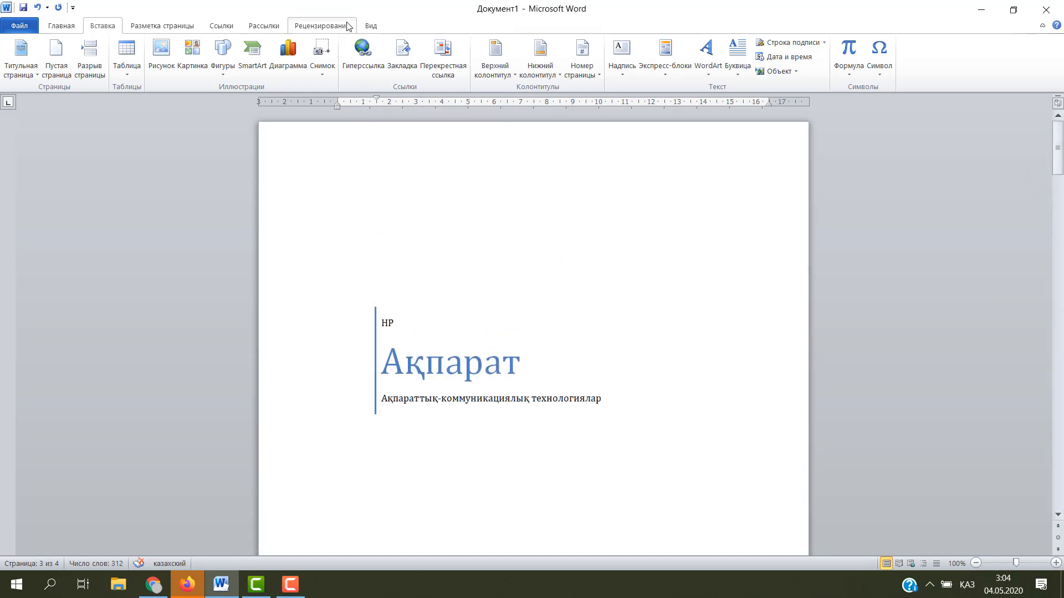
pyautogui.click(593, 78)
pyautogui.moveTo(620, 104)
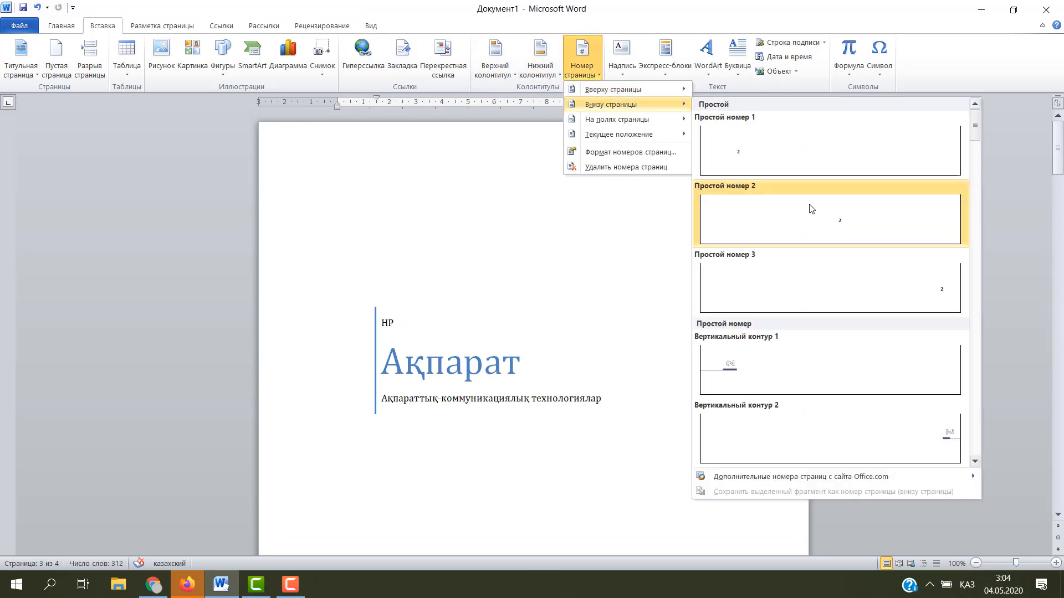
pyautogui.click(858, 283)
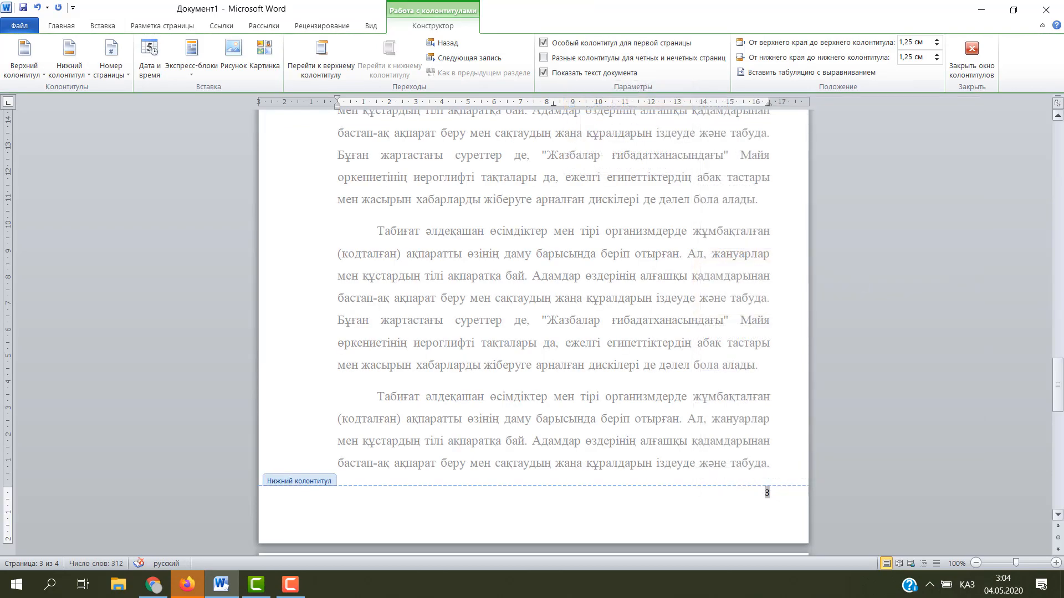
pyautogui.moveTo(1061, 388); pyautogui.dragTo(1022, 199)
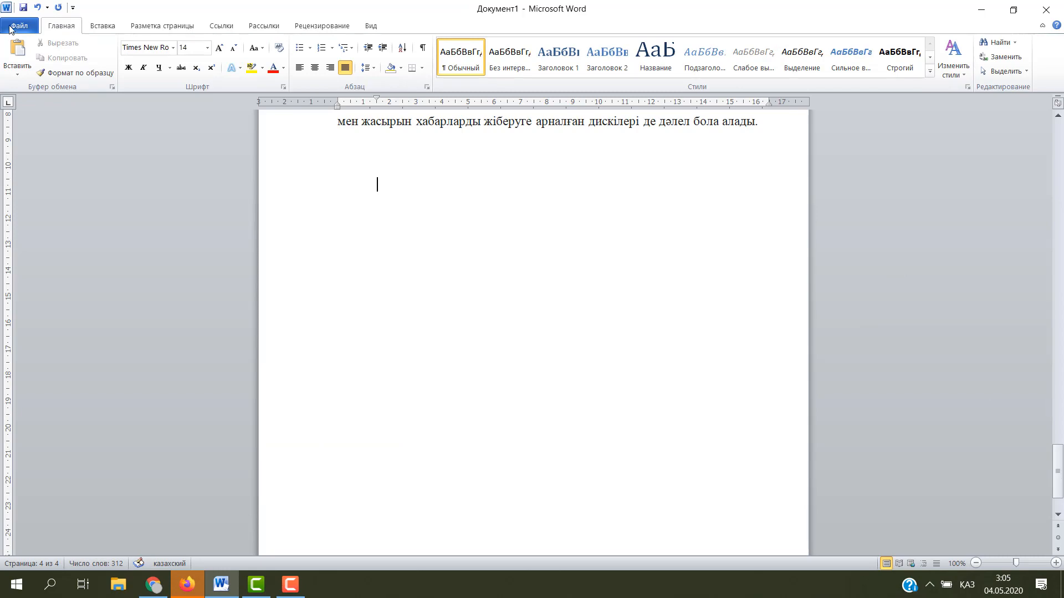
# Step: Open the print preview, look through the pages back to the cover page, and view the print range options
pyautogui.click(10, 28)
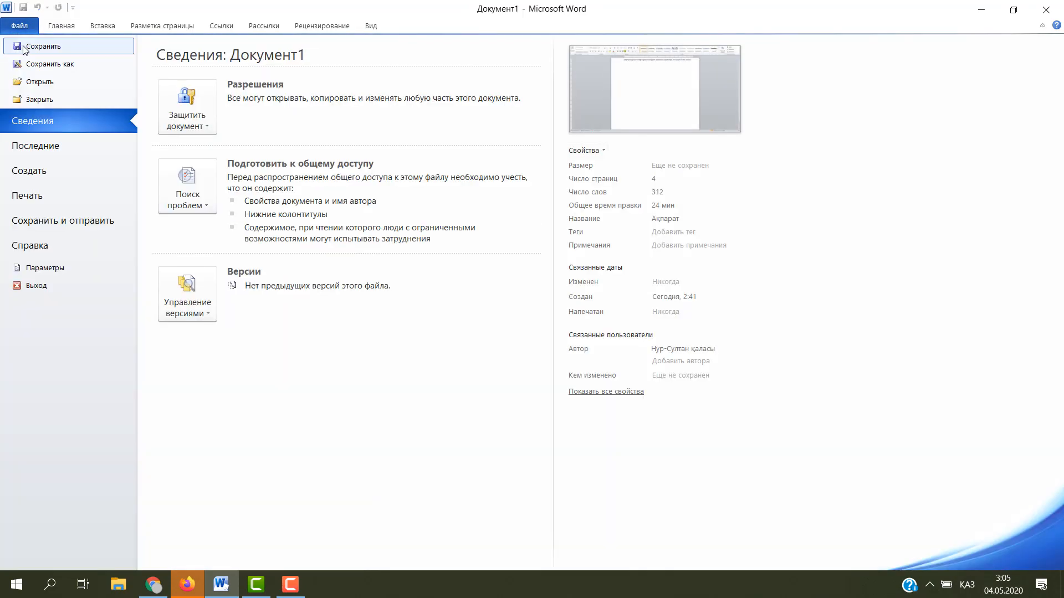
pyautogui.click(26, 189)
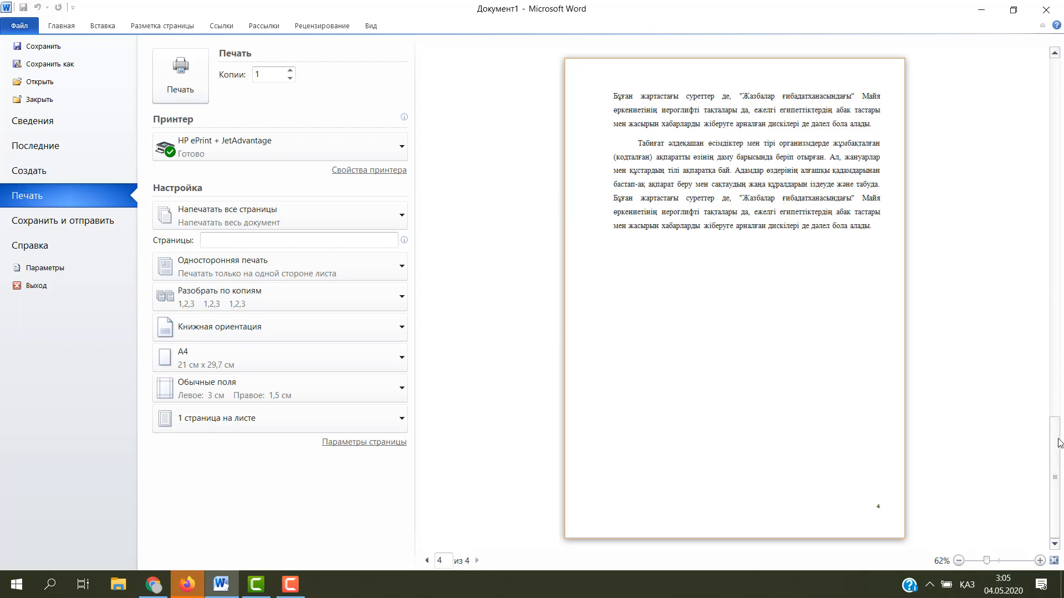
pyautogui.moveTo(1059, 441); pyautogui.dragTo(1042, 86)
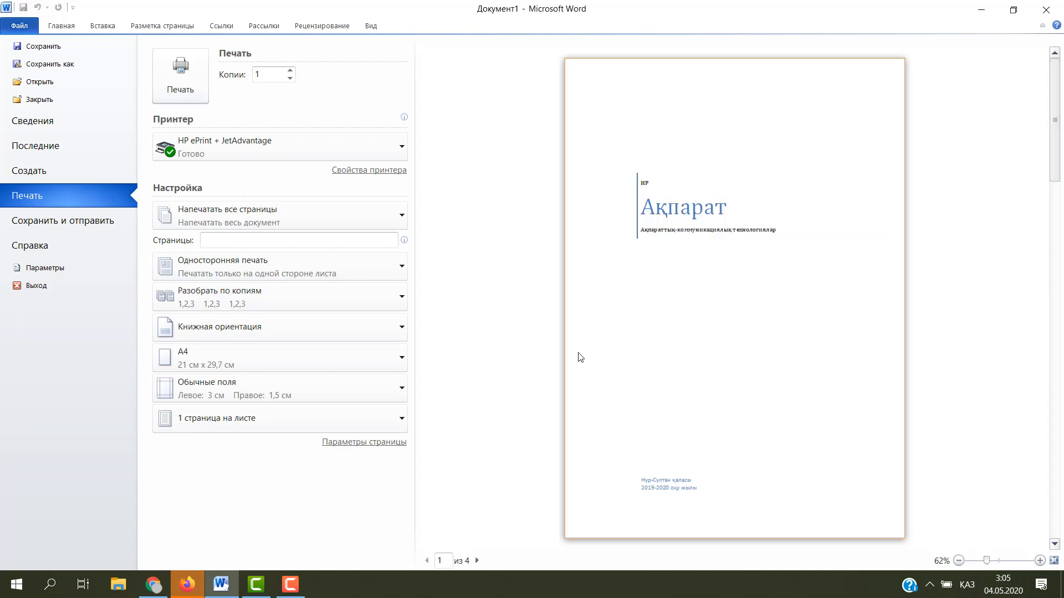
pyautogui.click(230, 214)
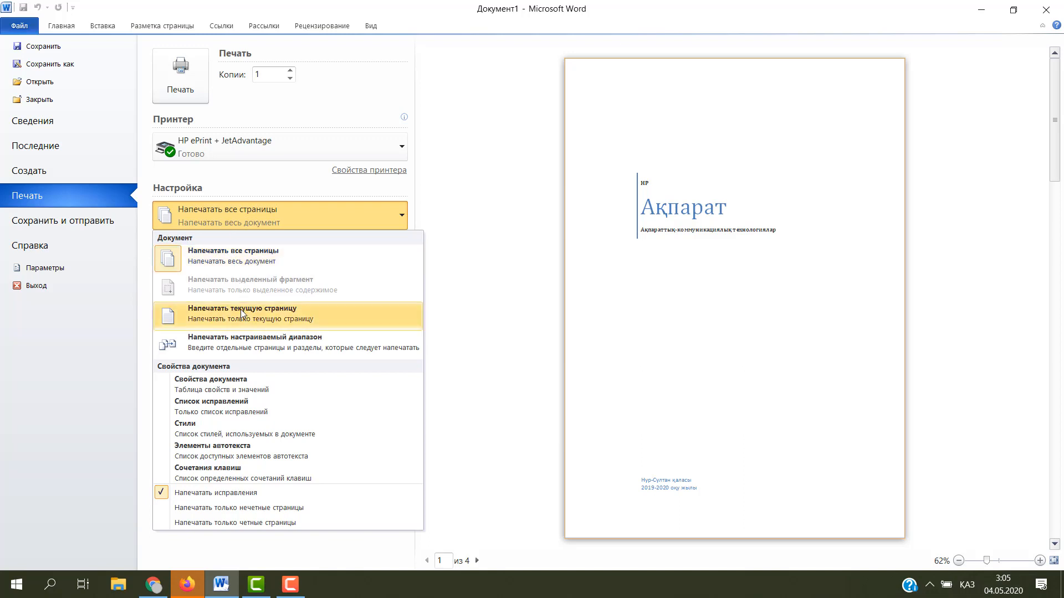
pyautogui.press('Escape')
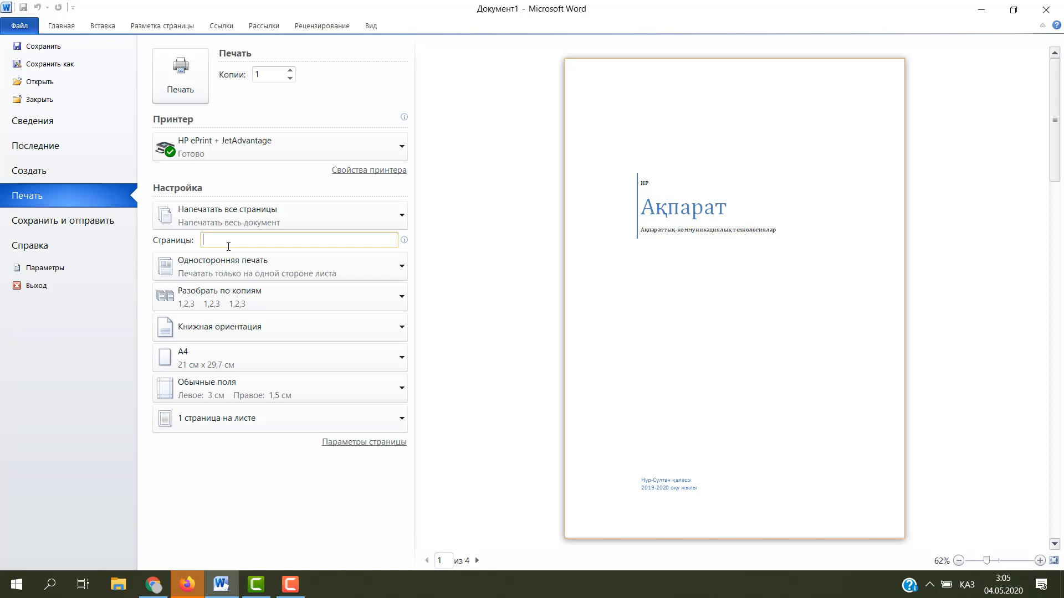
# Step: Try a print layout of 2 pages per sheet, restore 1 page per sheet and return to the document
pyautogui.click(240, 425)
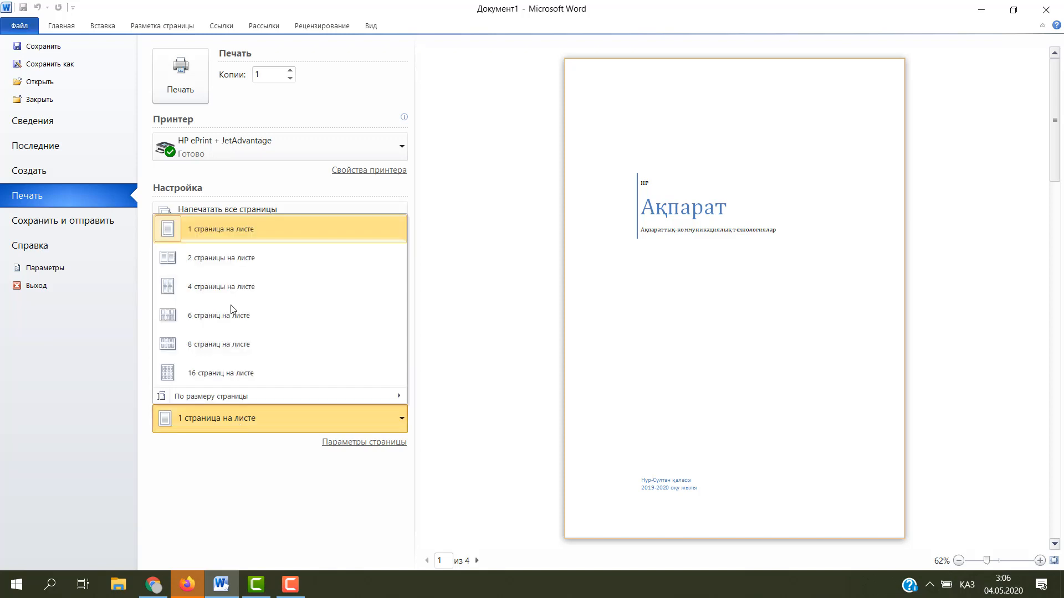
pyautogui.click(226, 264)
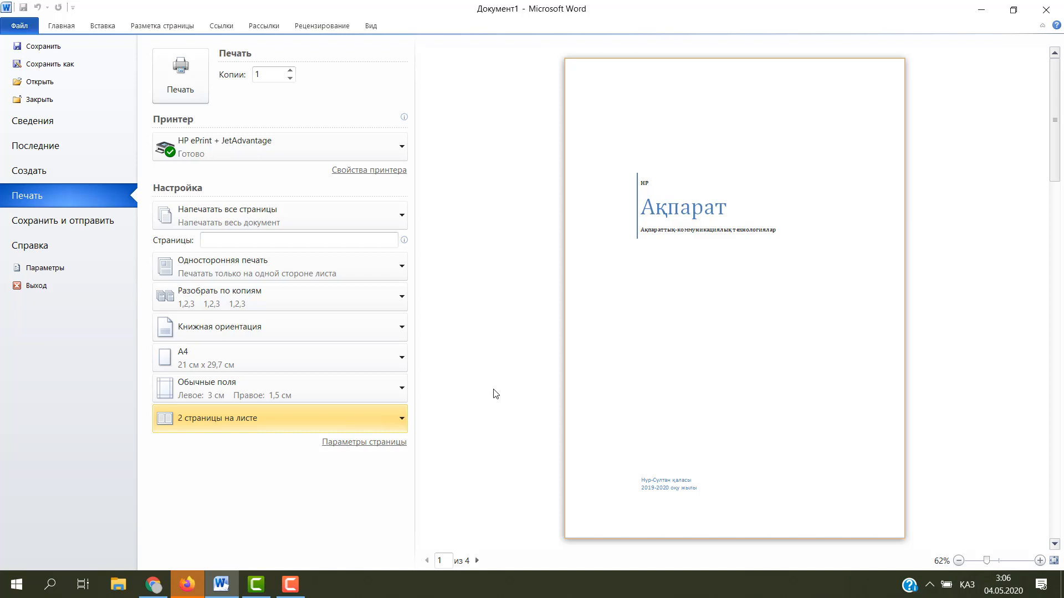
pyautogui.click(321, 423)
pyautogui.click(237, 228)
pyautogui.click(53, 30)
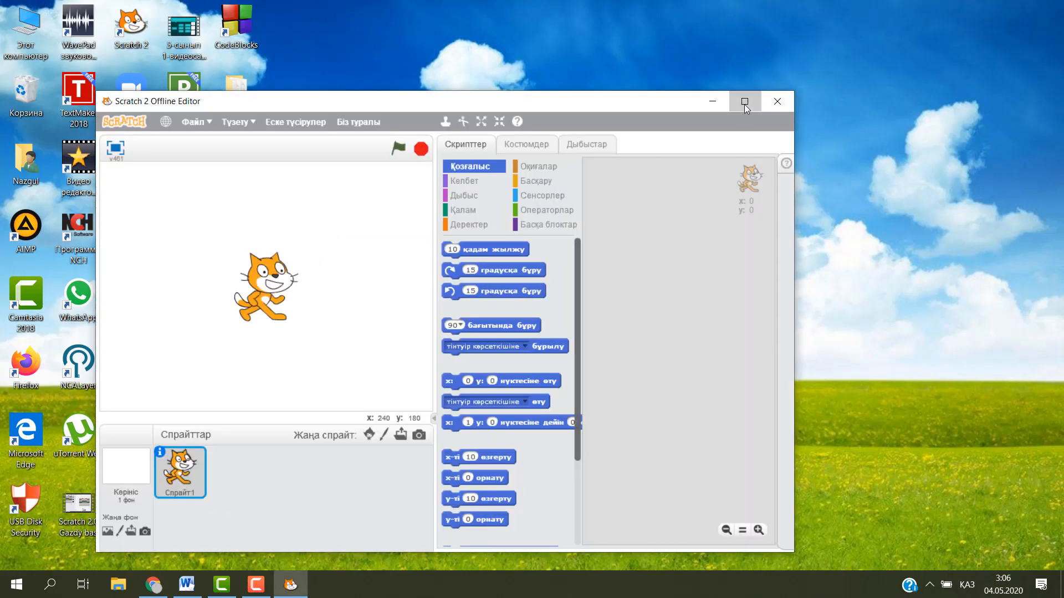
# Step: In Scratch 2, open the project "Бауырсак" from the Scratch 2 documents folder and display the script of Спрайт1
pyautogui.click(744, 102)
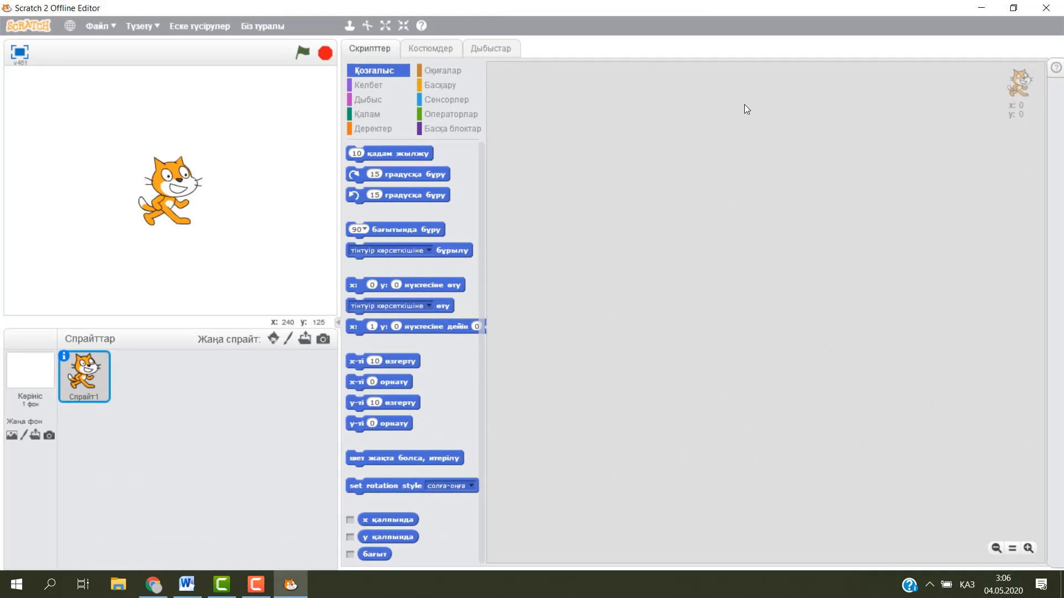
pyautogui.click(100, 26)
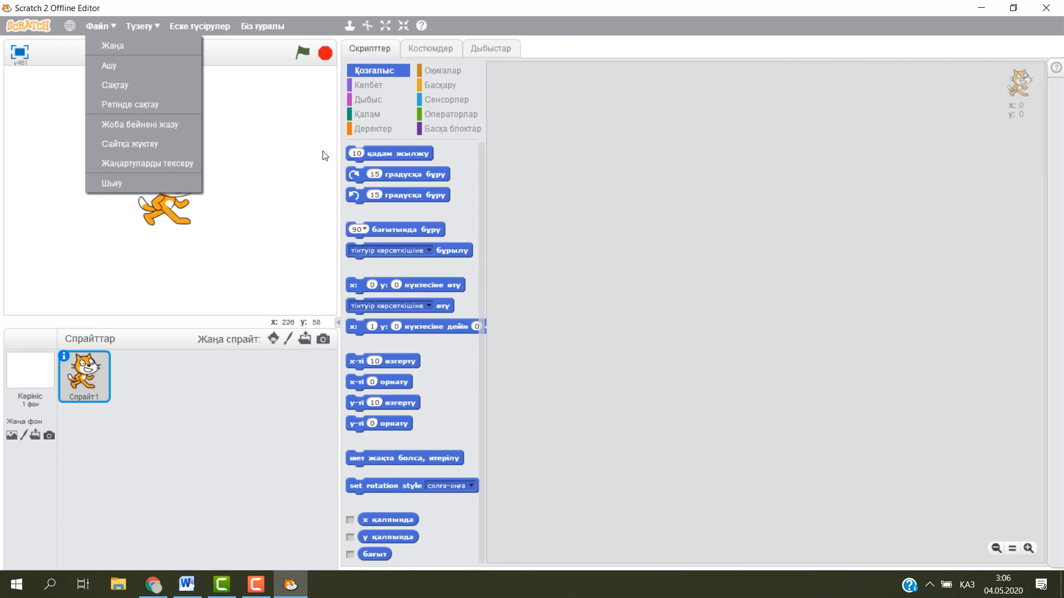
pyautogui.click(133, 68)
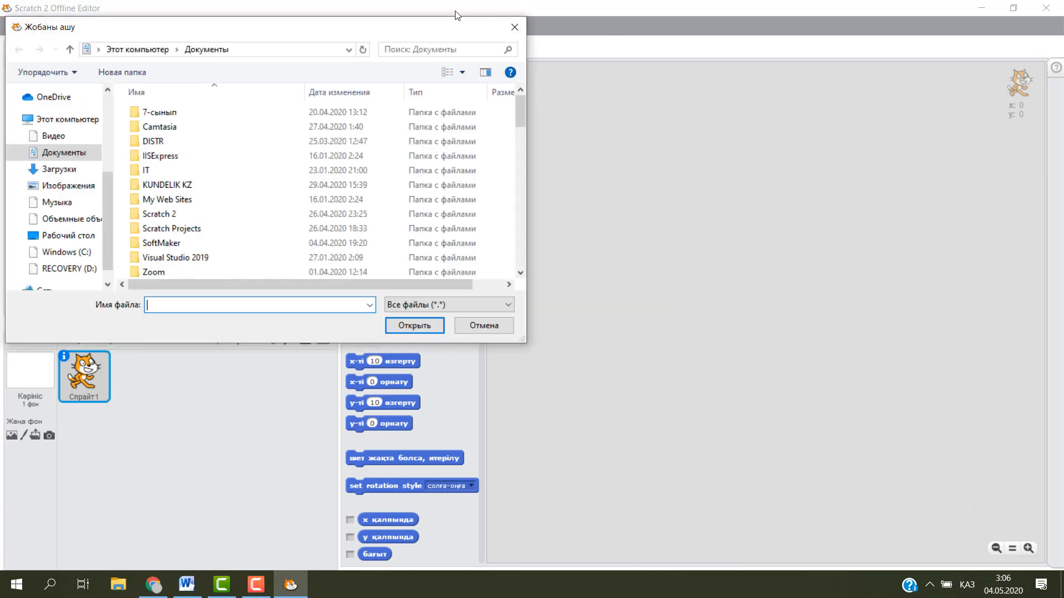
pyautogui.moveTo(419, 31); pyautogui.dragTo(546, 72)
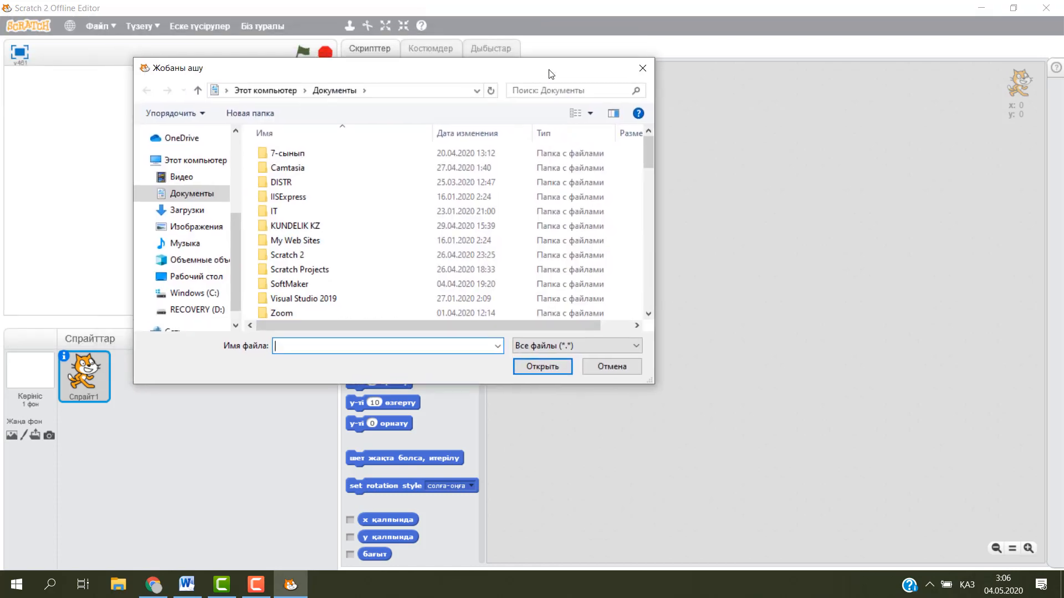
pyautogui.doubleClick(302, 256)
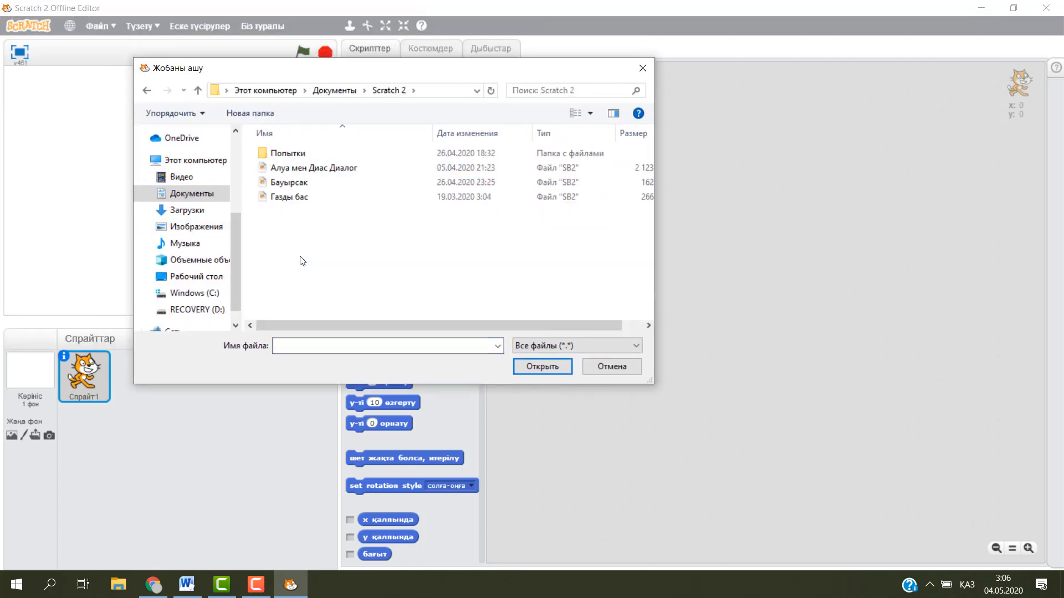
pyautogui.click(302, 184)
pyautogui.click(518, 367)
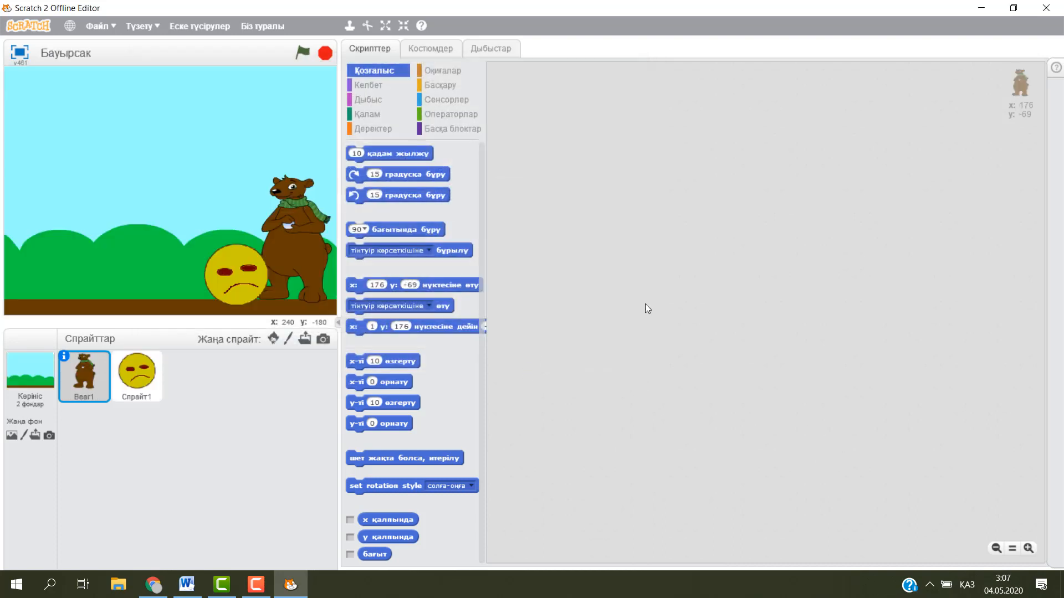
pyautogui.click(137, 375)
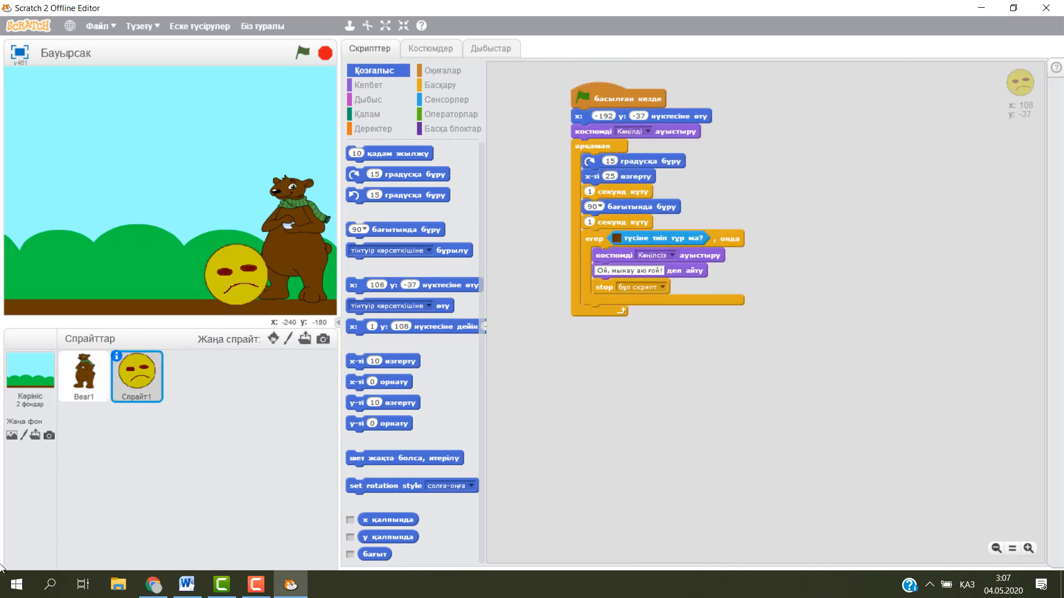
# Step: Search for the Экранная клавиатура app with "эк", view the on-screen keyboard's layout and close it
pyautogui.click(17, 585)
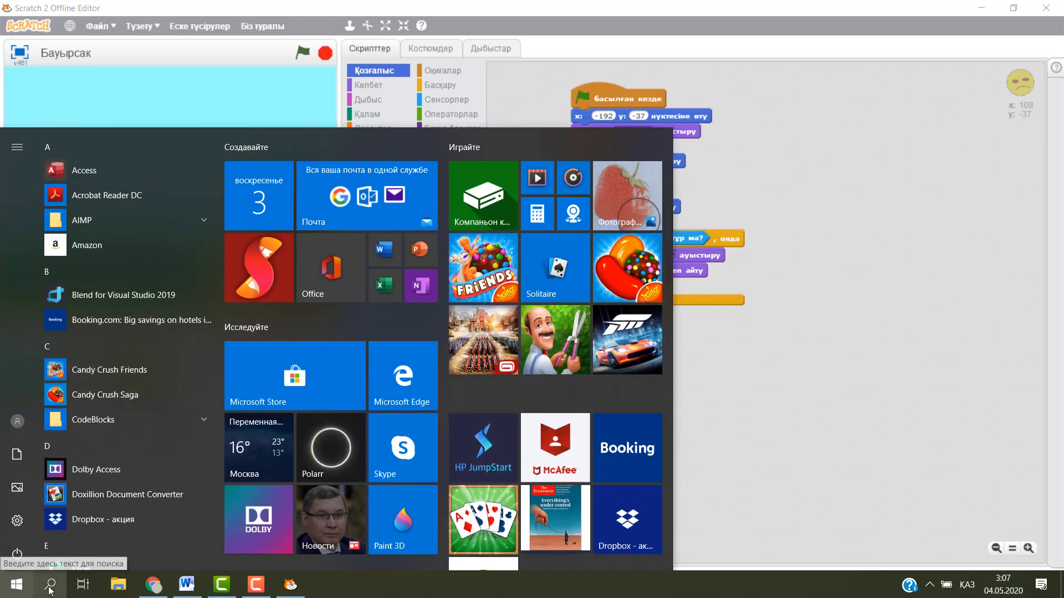
pyautogui.click(50, 587)
pyautogui.write('эк')
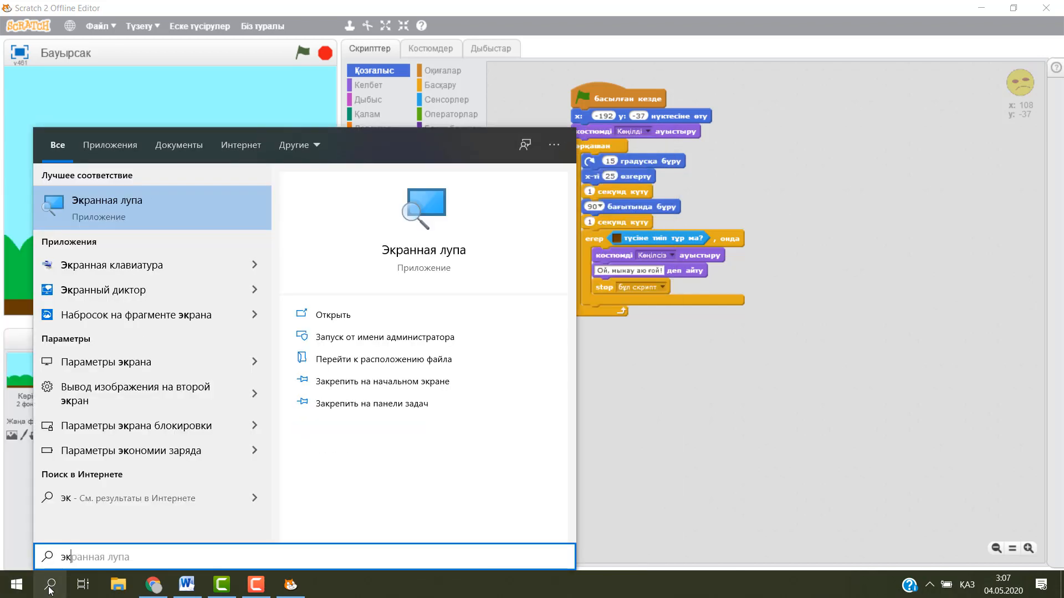
pyautogui.click(101, 264)
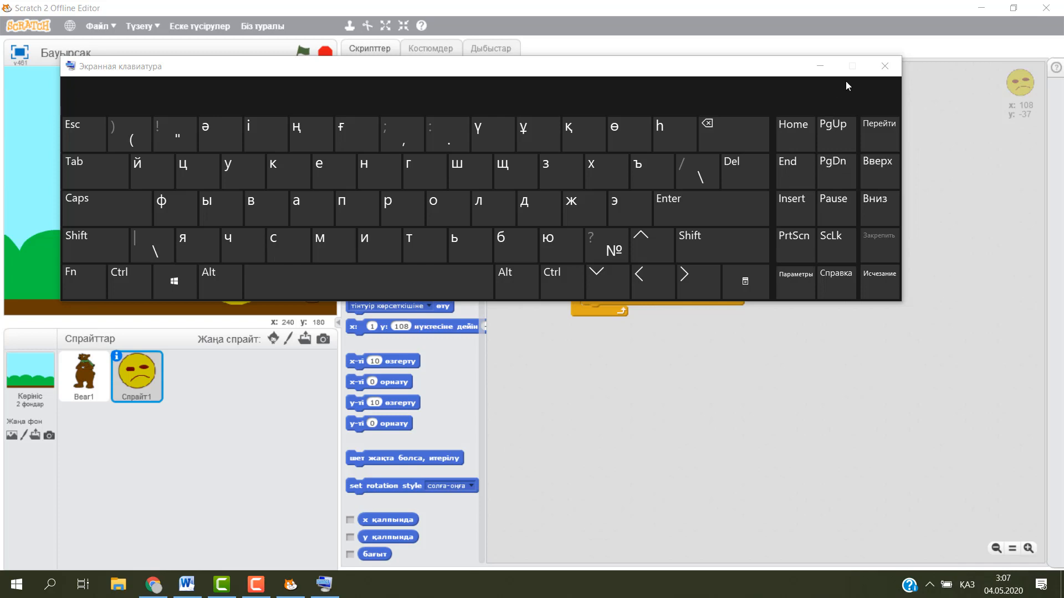
pyautogui.click(886, 67)
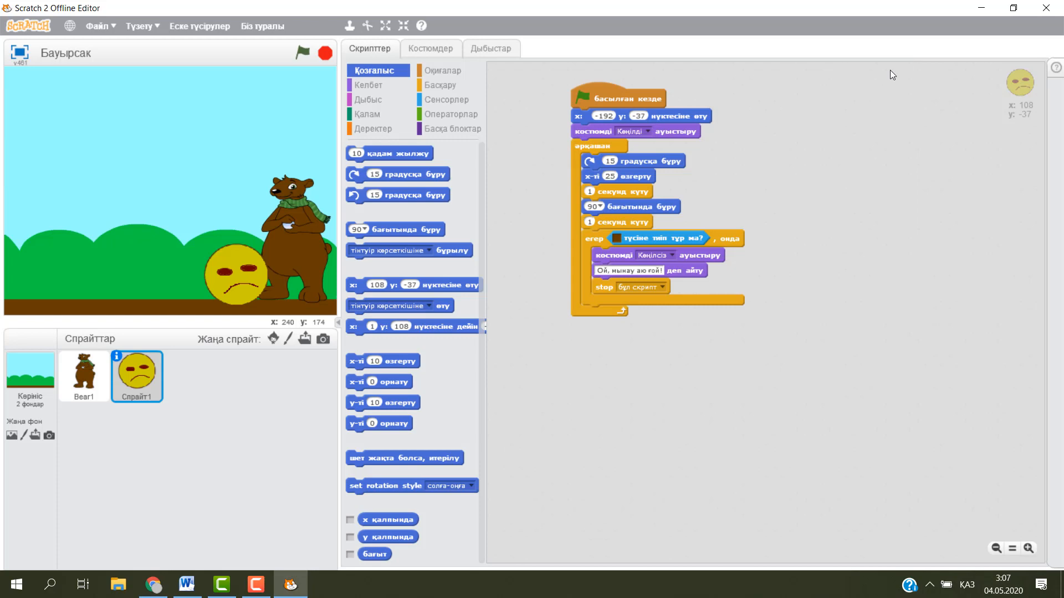
# Step: Switch to the Word document and paste the clipboard contents below the text on the last page
pyautogui.click(196, 590)
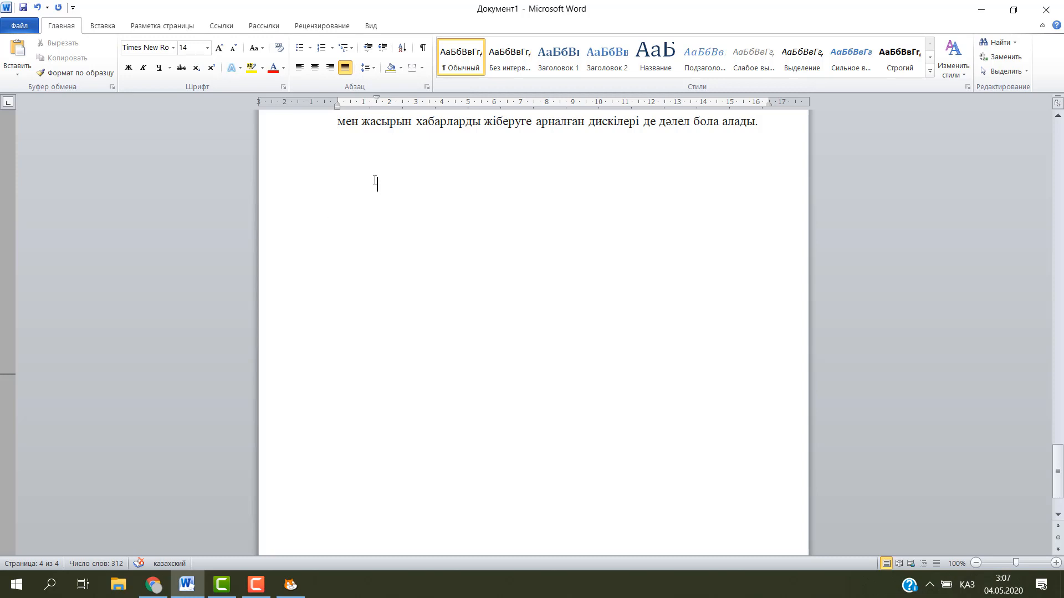
pyautogui.click(17, 51)
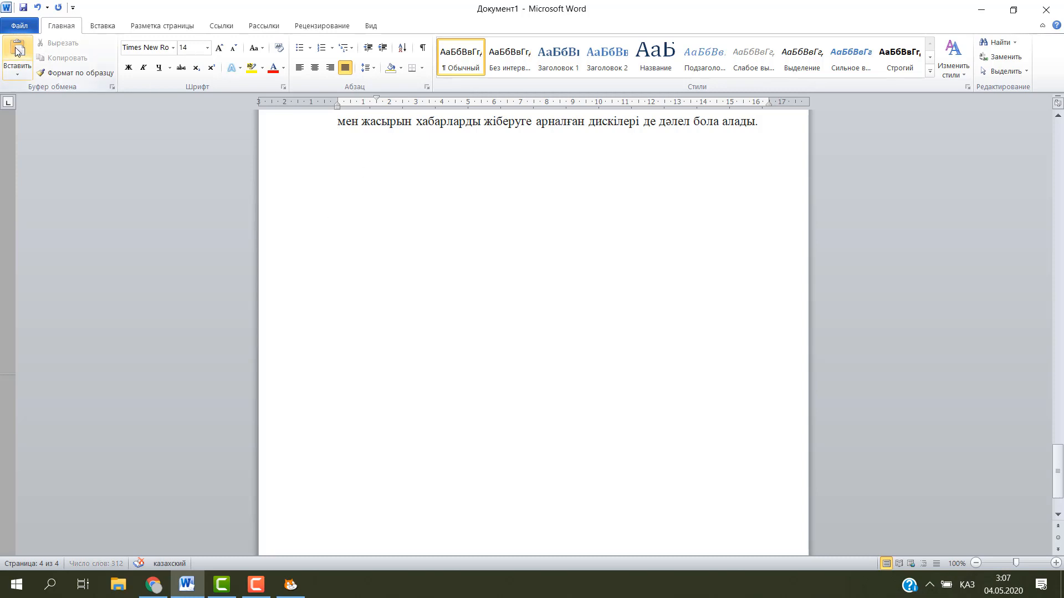
# Step: Crop the pasted Scratch screenshot to the script blocks only, about 3.7 cm wide and 4.57 cm high
pyautogui.click(697, 222)
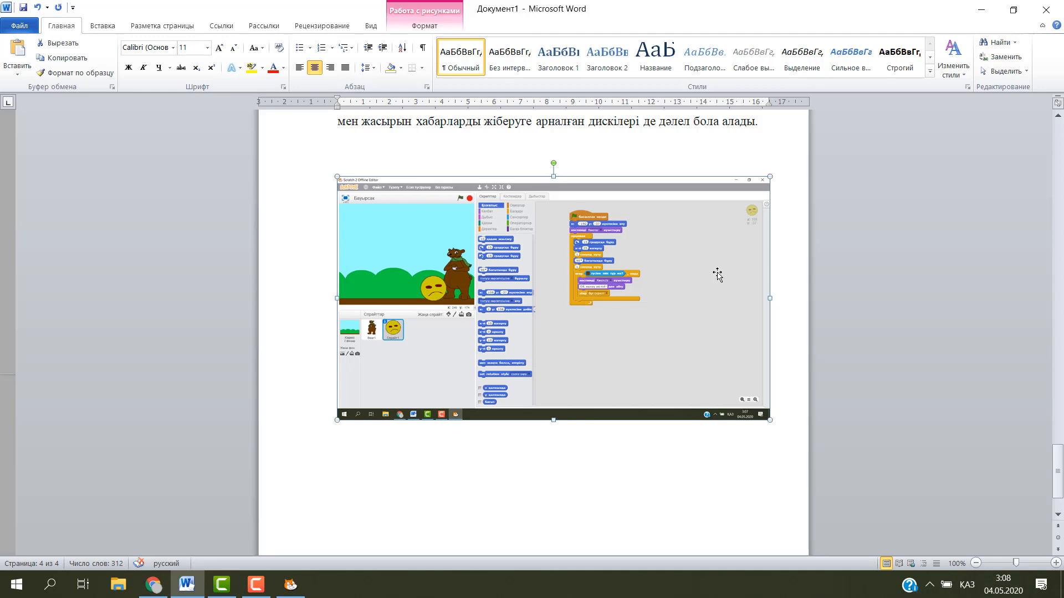
pyautogui.doubleClick(717, 275)
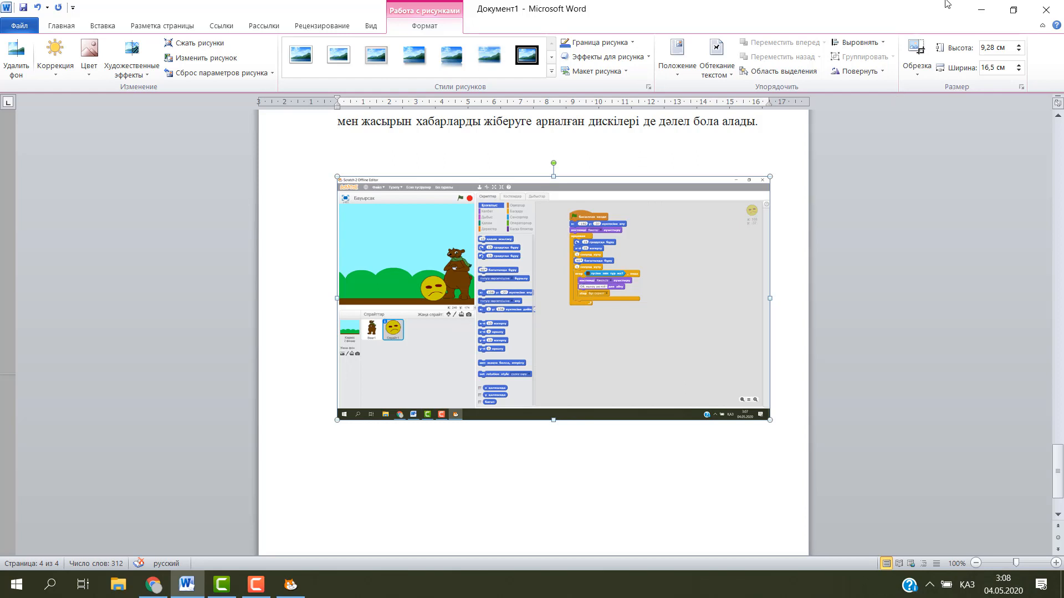
pyautogui.click(915, 53)
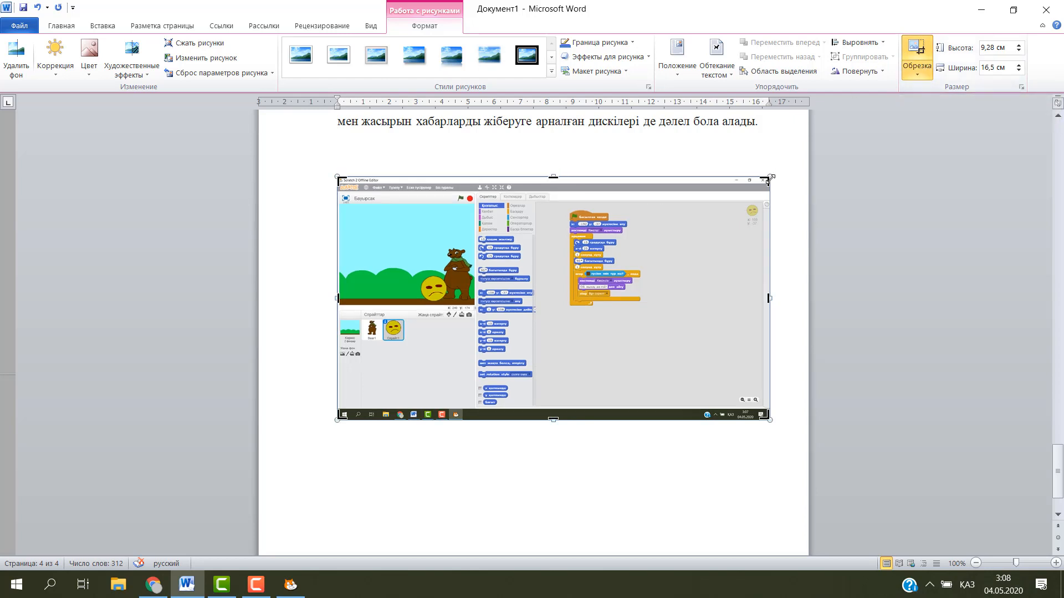
pyautogui.moveTo(769, 179); pyautogui.dragTo(654, 196)
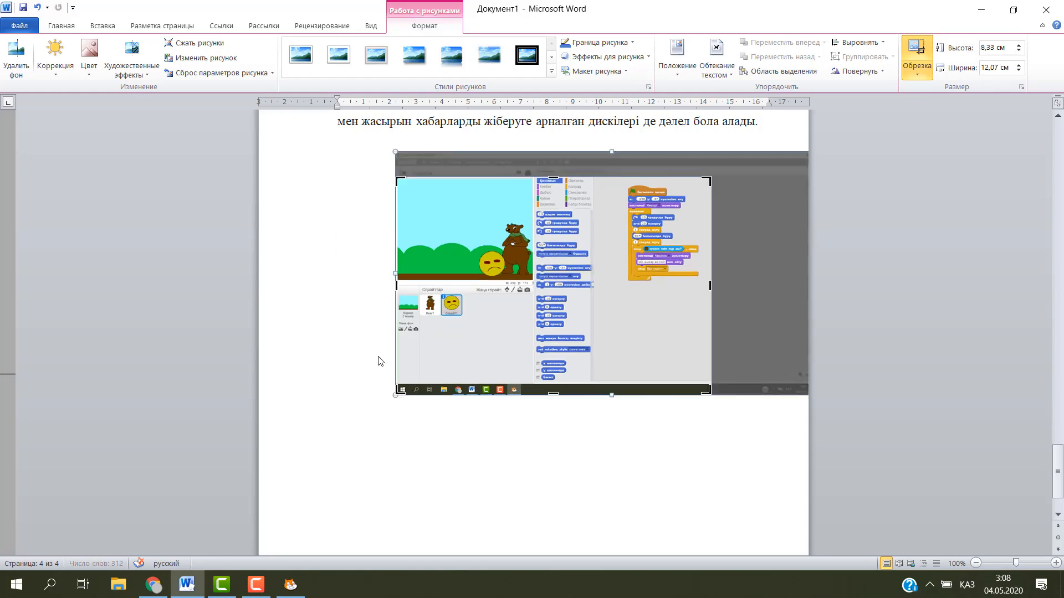
pyautogui.moveTo(397, 390); pyautogui.dragTo(613, 296)
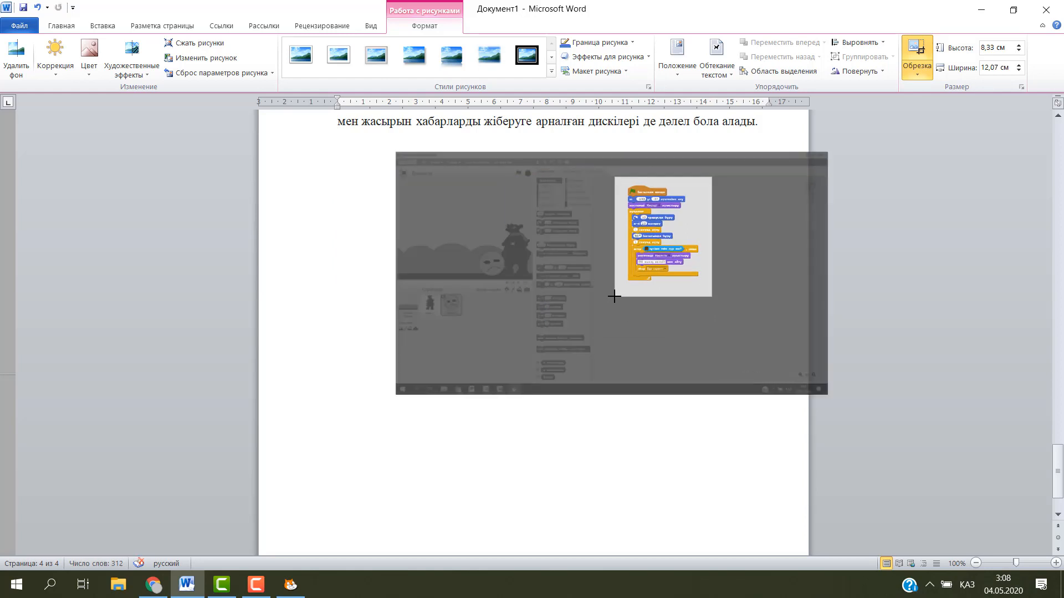
pyautogui.click(519, 388)
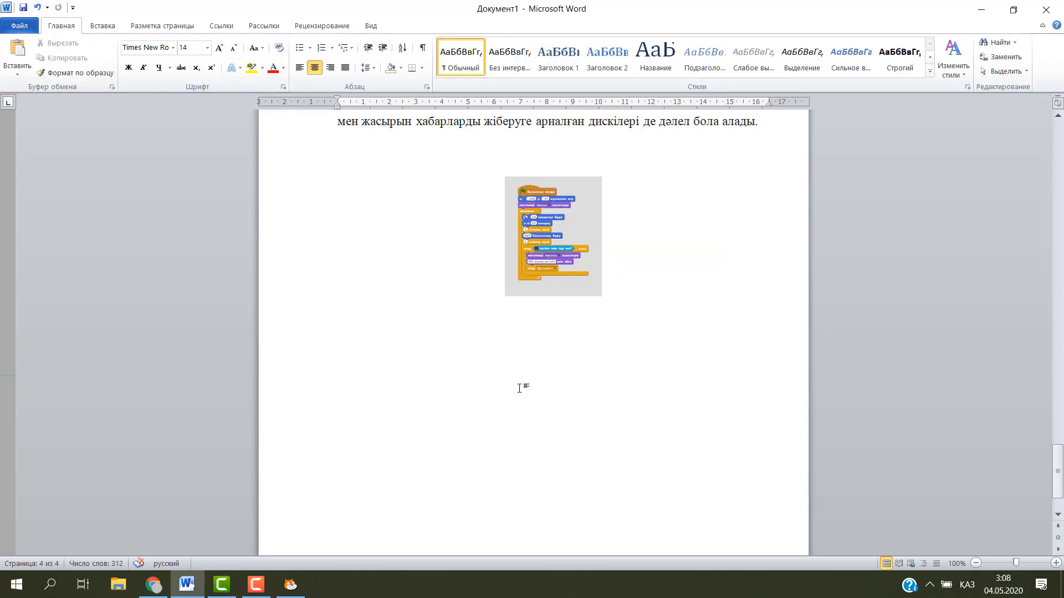
# Step: Enlarge the cropped script picture to about 9.34 cm wide and 11.52 cm high and align it left
pyautogui.click(558, 246)
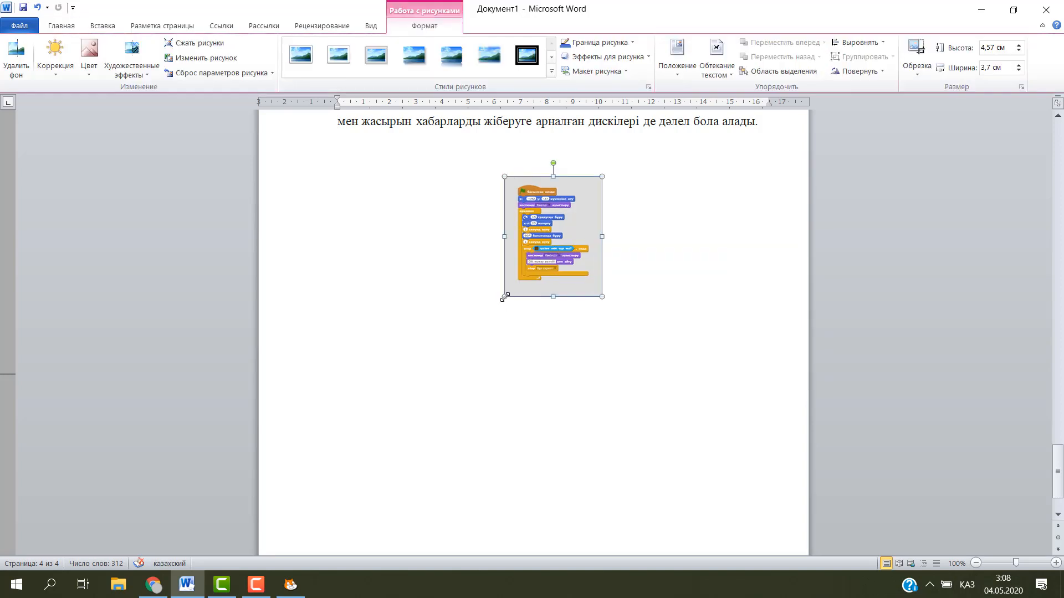
pyautogui.moveTo(504, 297); pyautogui.dragTo(357, 388)
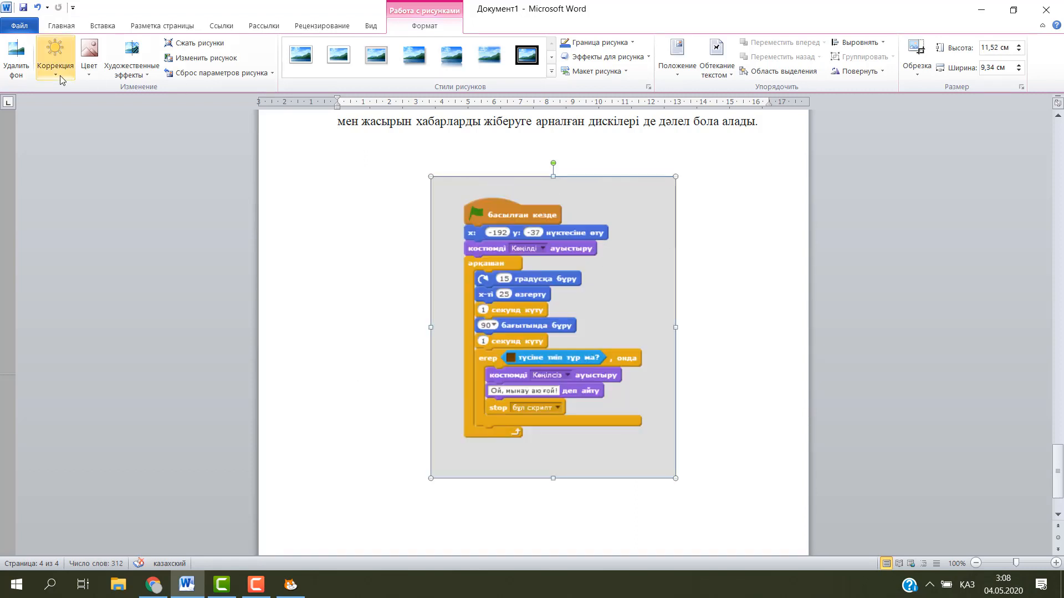
pyautogui.click(64, 26)
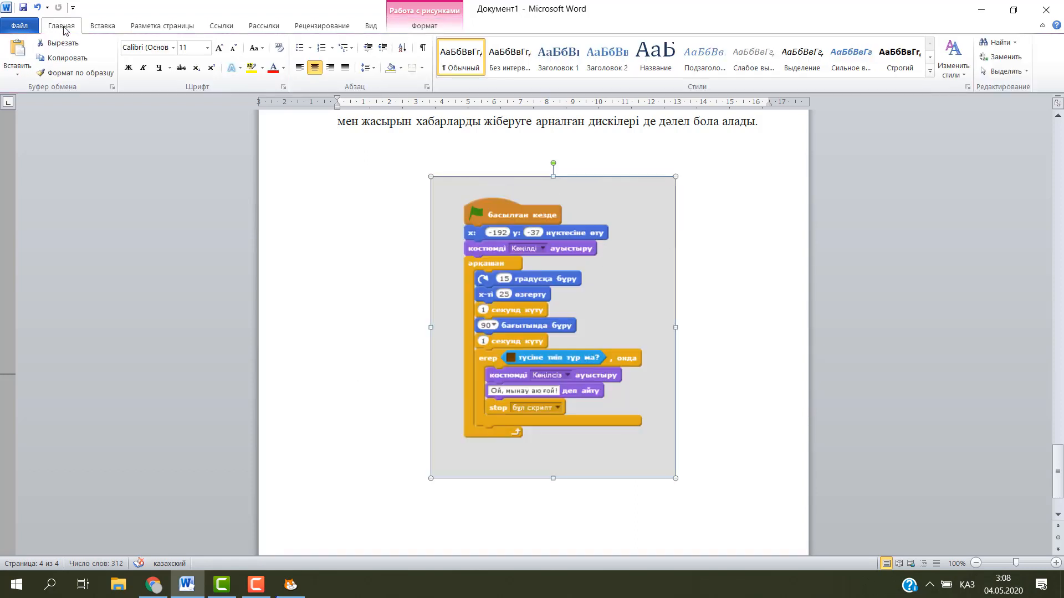
pyautogui.click(299, 67)
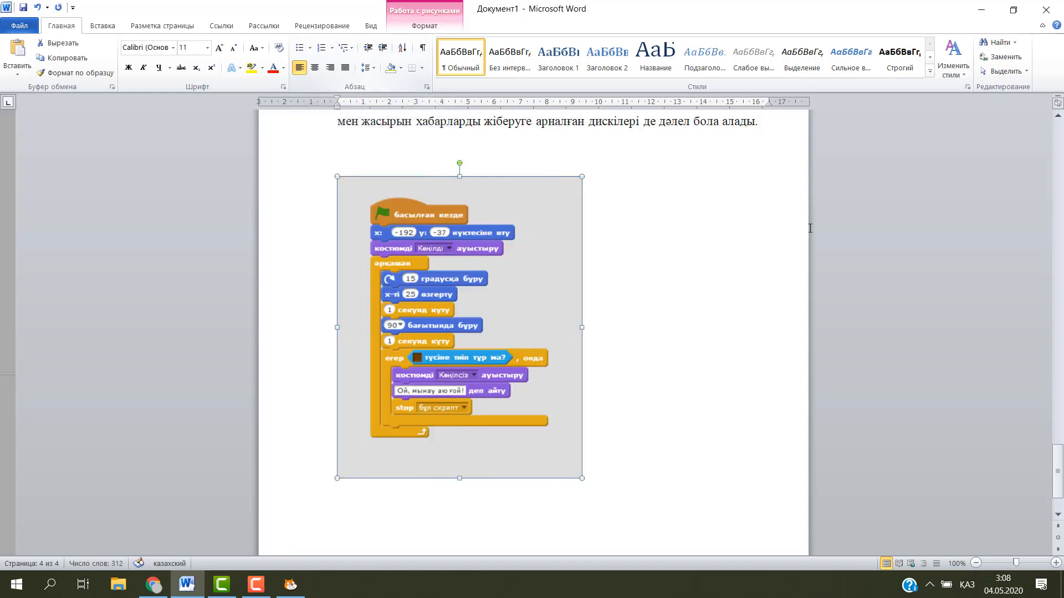
pyautogui.click(616, 358)
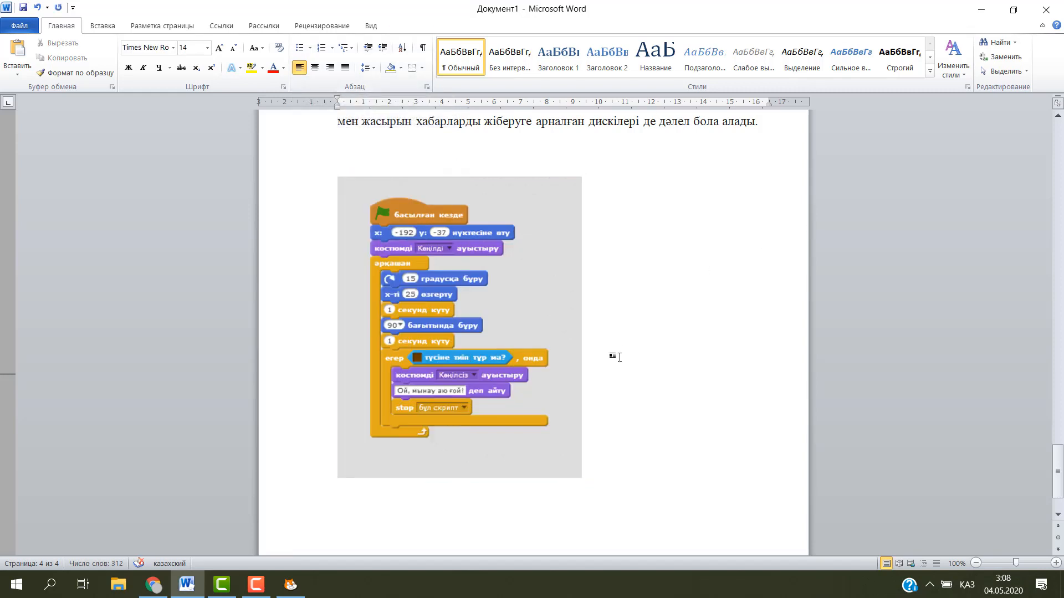
# Step: Review the page range options and print one copy of the whole document on HP ePrint + JetAdvantage
pyautogui.click(19, 25)
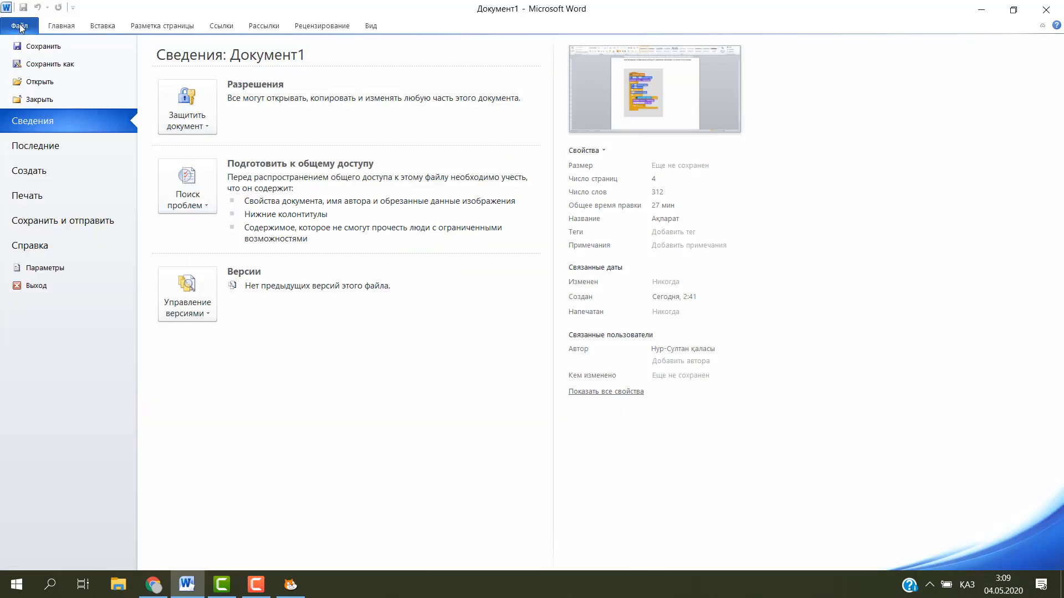
pyautogui.click(20, 197)
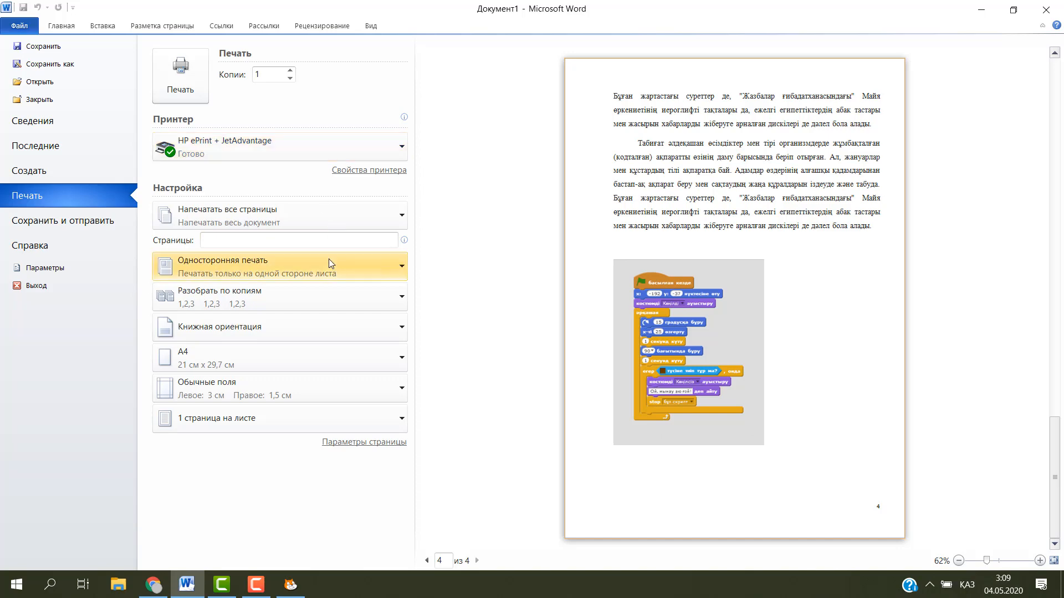
pyautogui.click(257, 211)
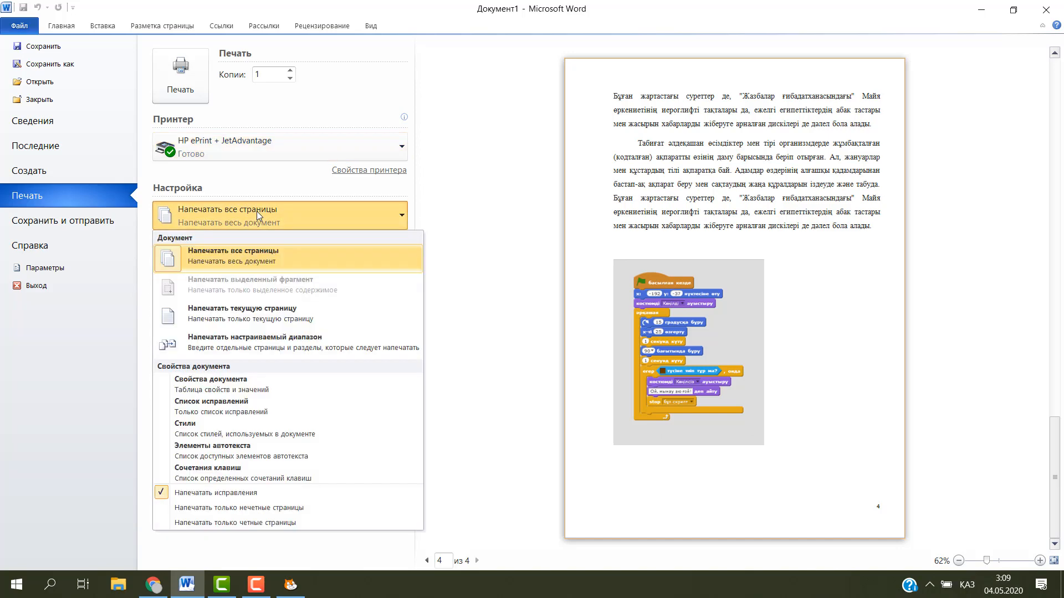
pyautogui.click(482, 203)
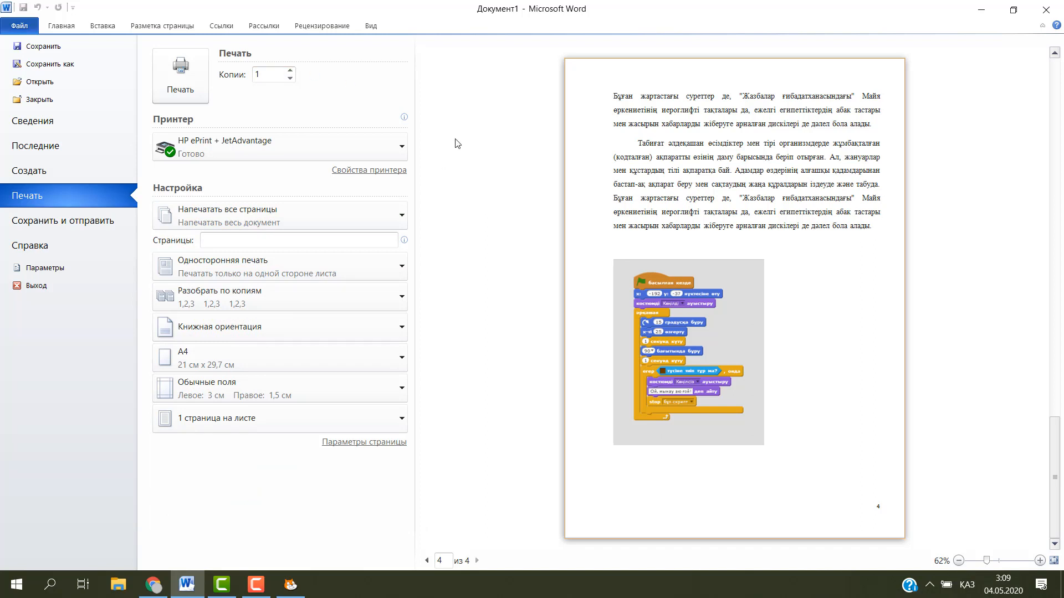
pyautogui.click(184, 93)
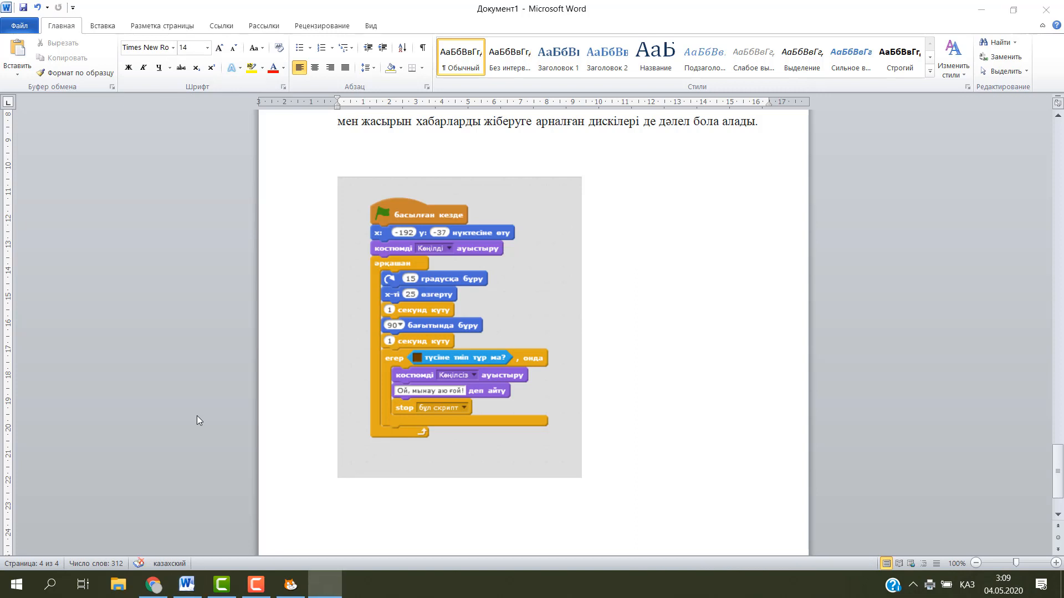
# Step: Change the printer to Microsoft Print to PDF and send one copy of all pages to it
pyautogui.click(20, 28)
pyautogui.click(51, 200)
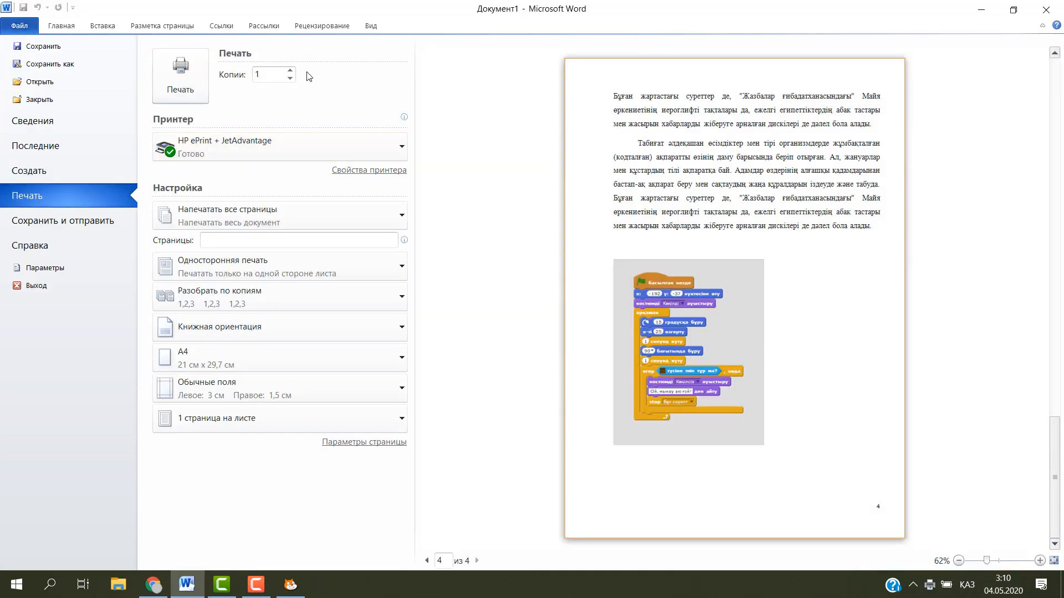
pyautogui.click(250, 148)
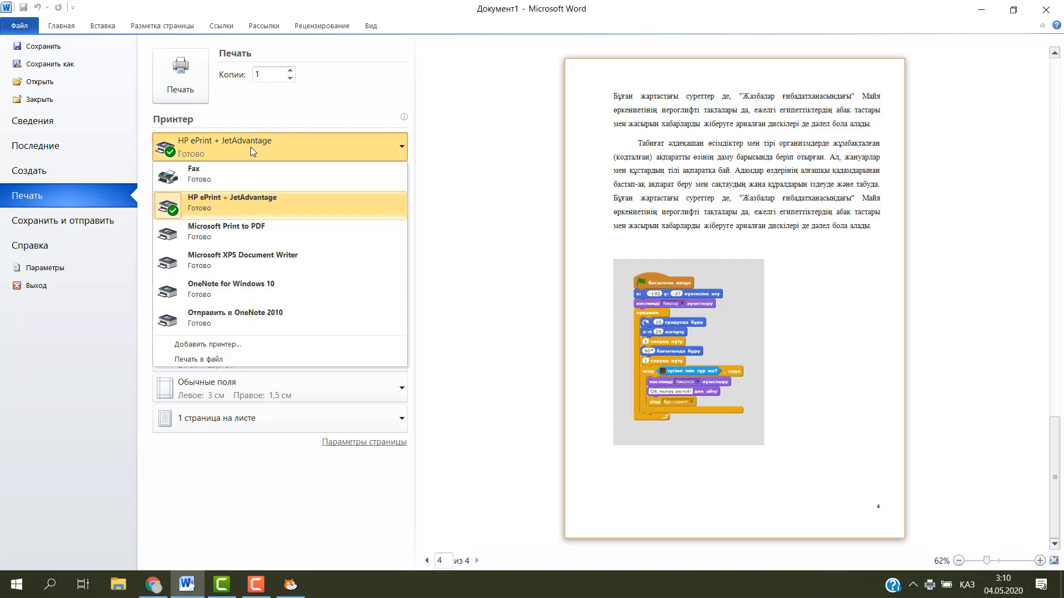
pyautogui.click(239, 230)
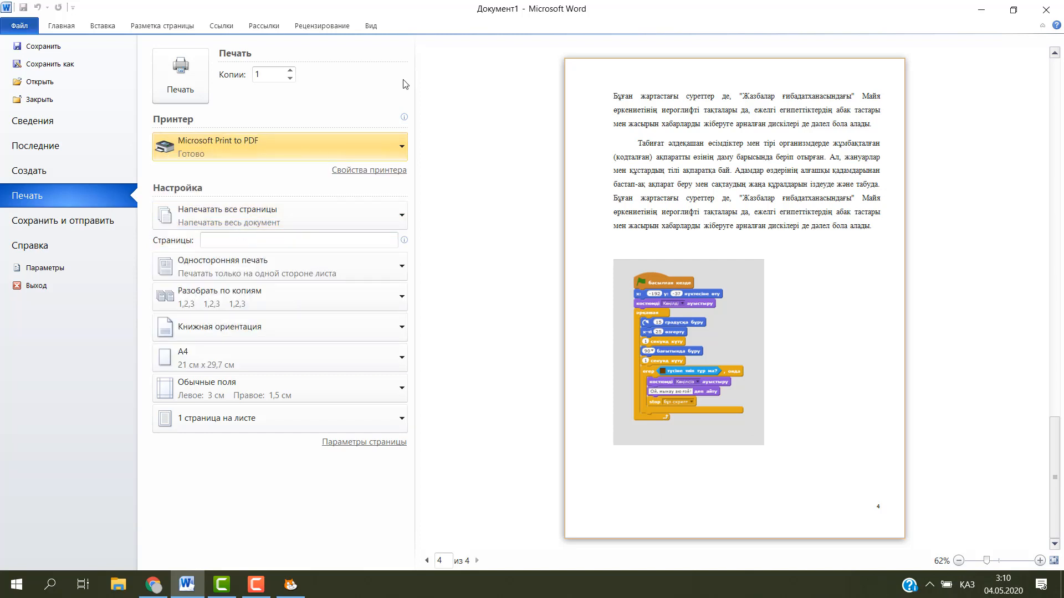
pyautogui.click(195, 78)
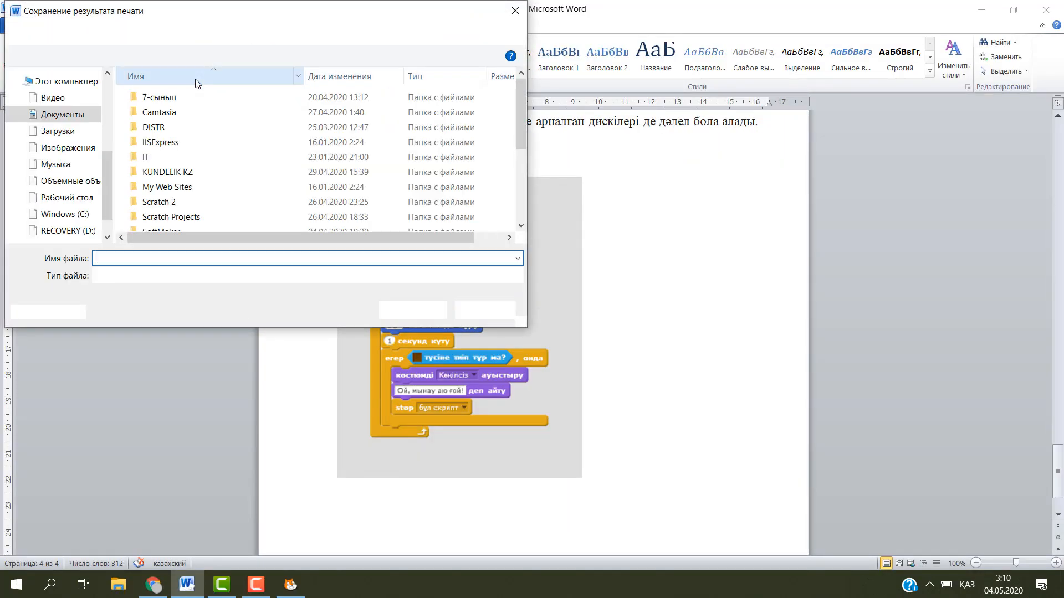
# Step: Save the PDF print output on the desktop (Рабочий стол) under the file name Ақпарат
pyautogui.write('А')
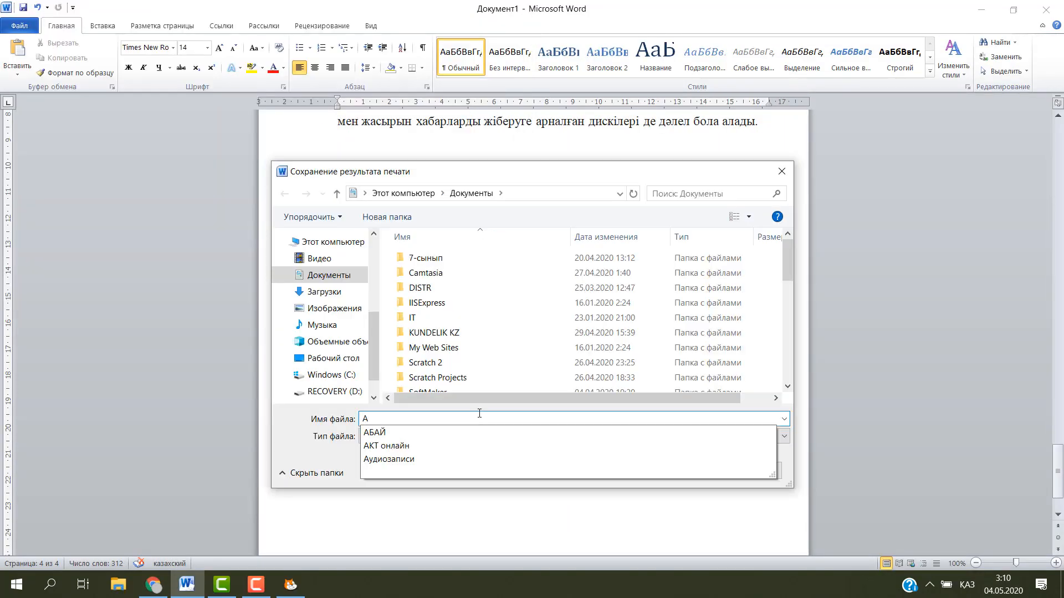
pyautogui.write('кпарат')
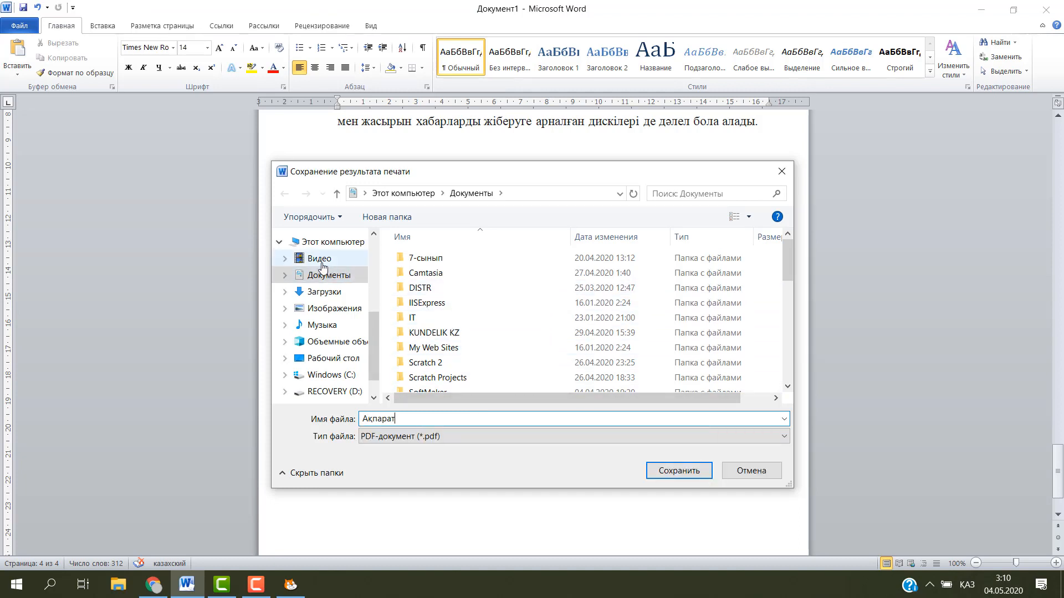
pyautogui.moveTo(371, 327); pyautogui.dragTo(360, 266)
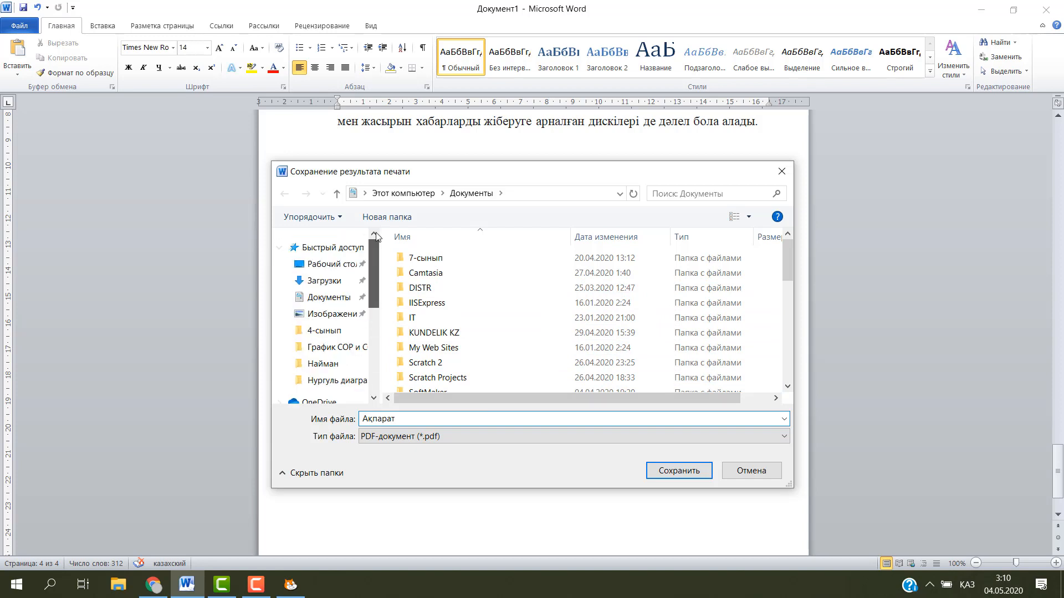
pyautogui.click(357, 265)
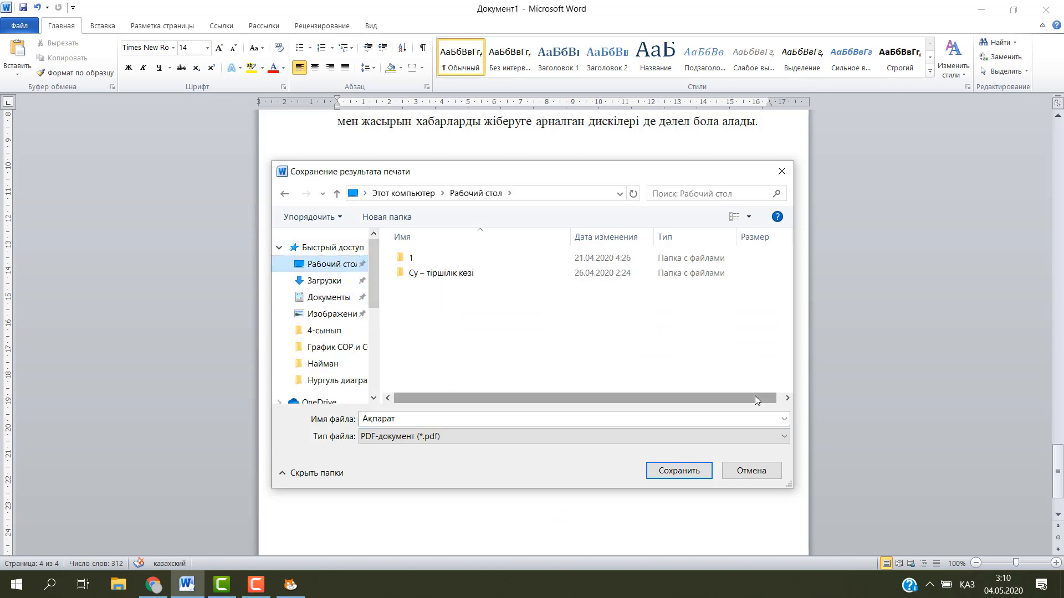
pyautogui.click(680, 472)
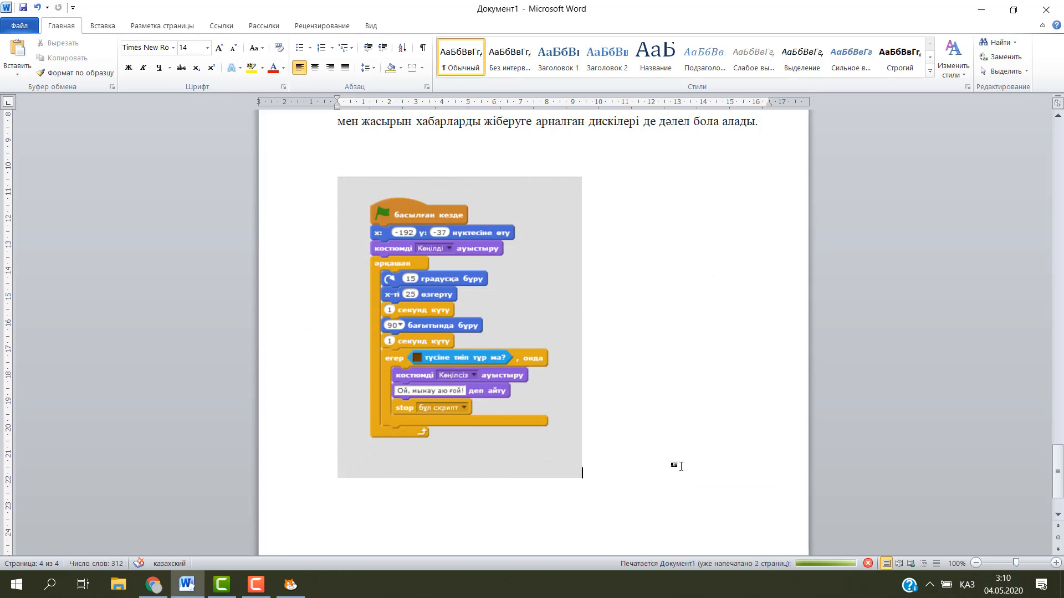
# Step: Minimise the Word and Scratch windows and move the Ақпарат PDF icon to an empty area of the desktop
pyautogui.click(979, 11)
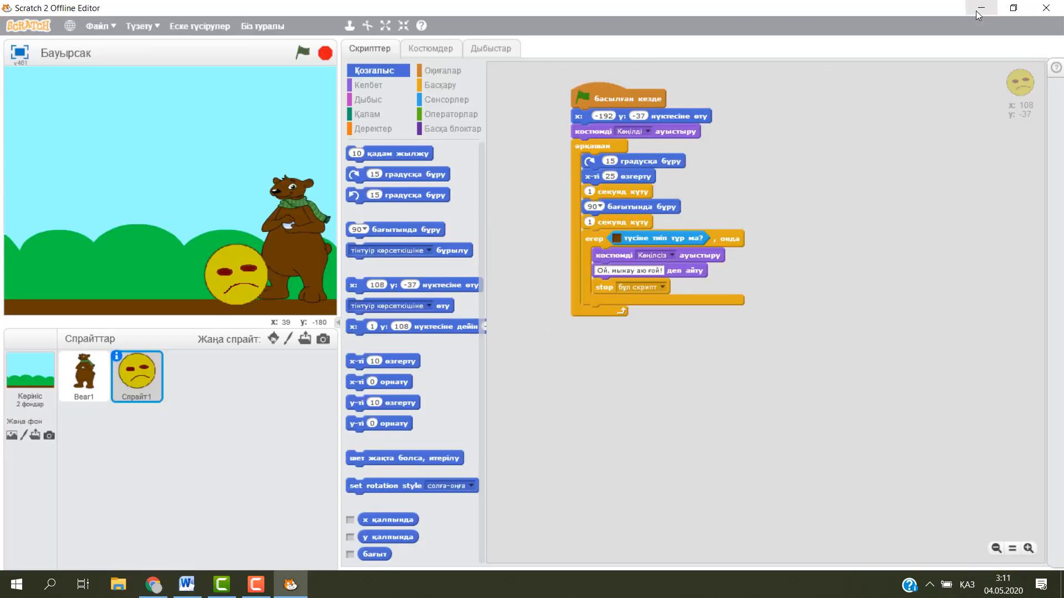
pyautogui.click(976, 12)
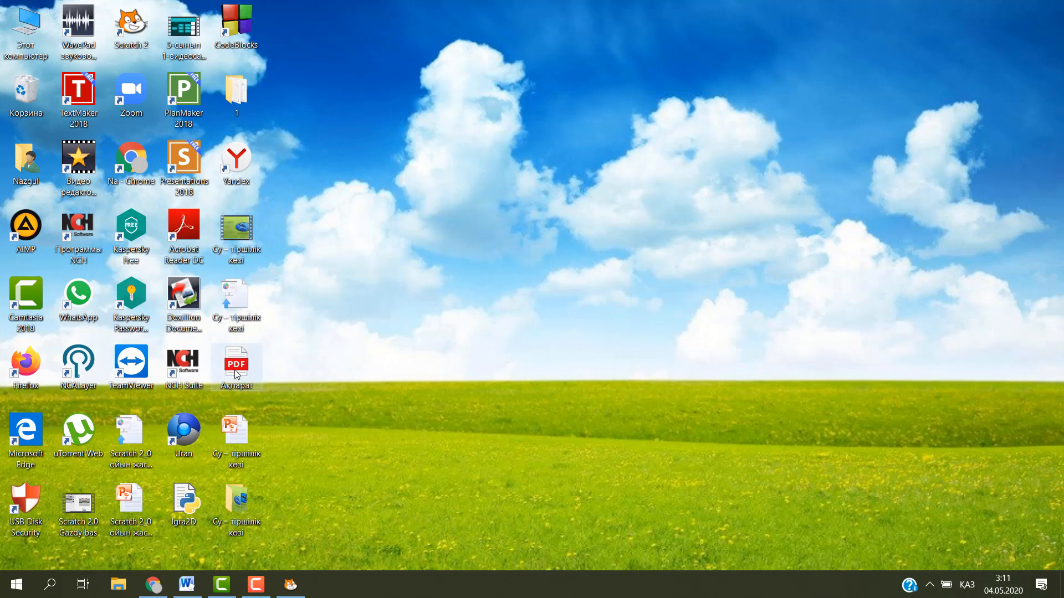
pyautogui.moveTo(237, 374); pyautogui.dragTo(352, 82)
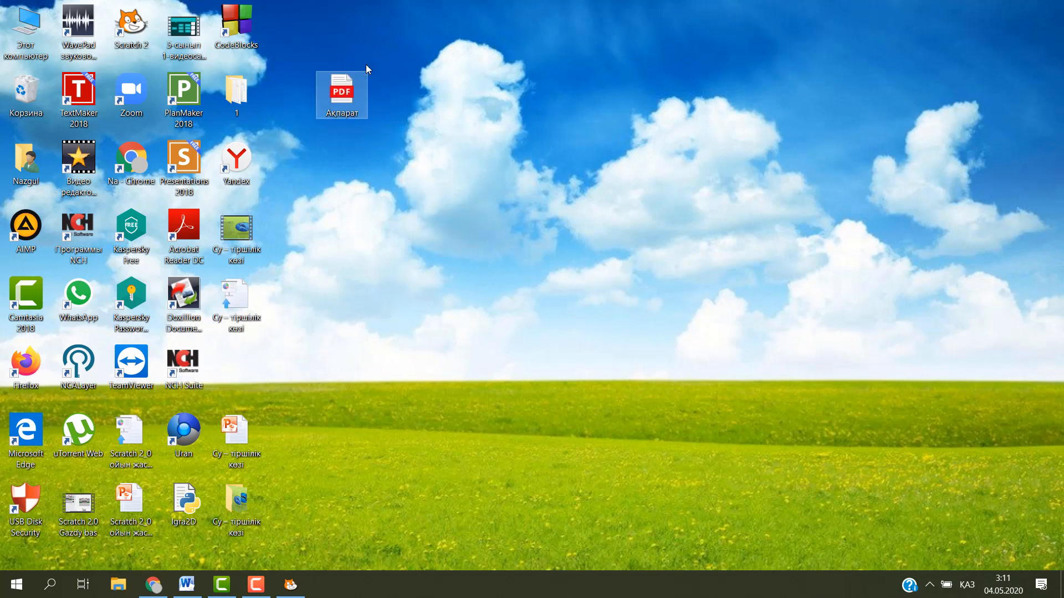
# Step: Open the Ақпарат PDF from the desktop with Adobe Acrobat Reader DC and maximise its window
pyautogui.doubleClick(341, 95)
pyautogui.click(504, 348)
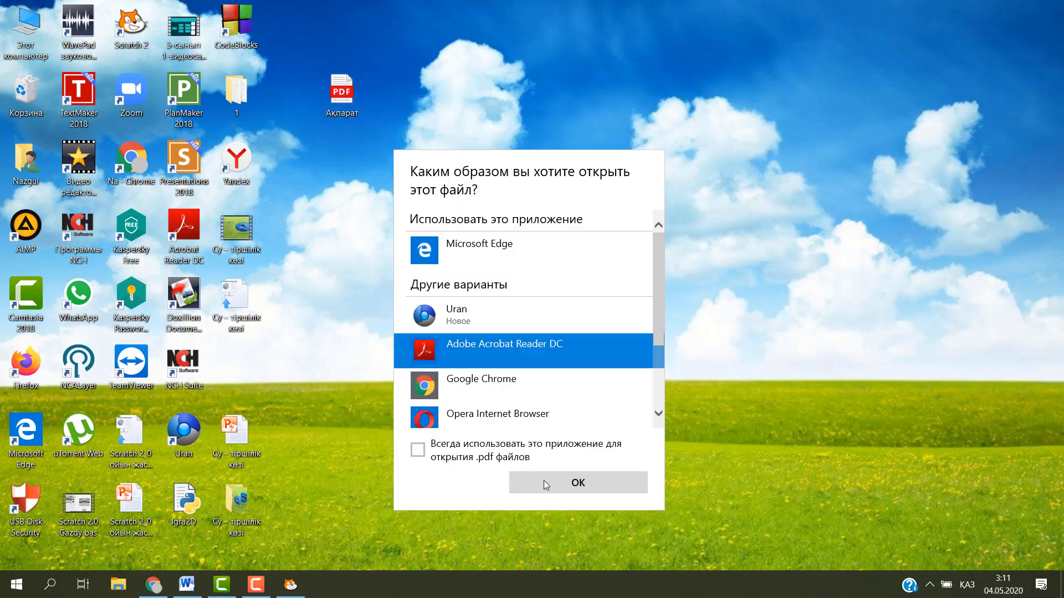
pyautogui.click(543, 480)
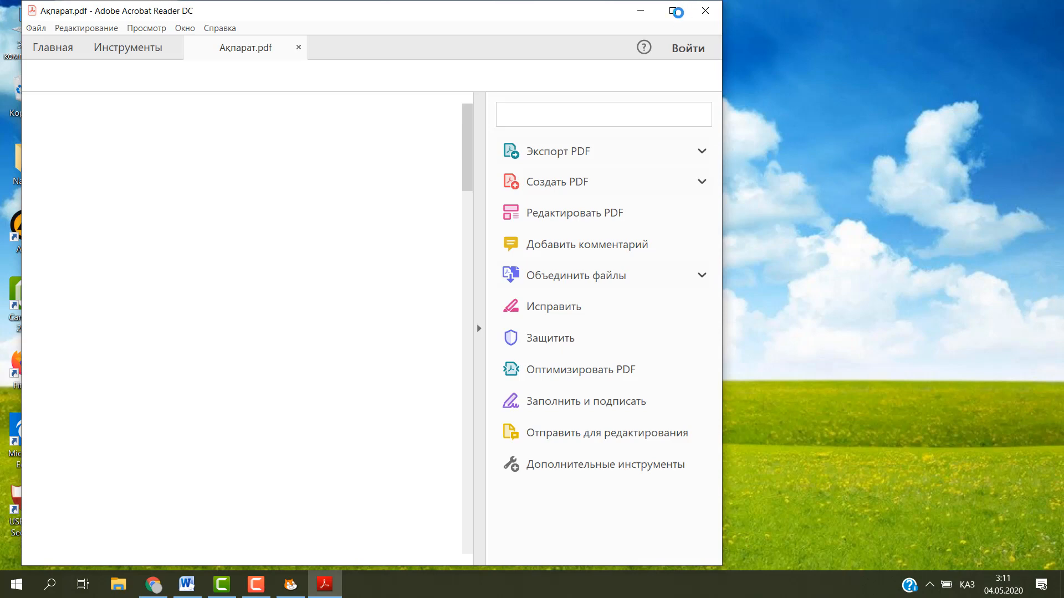
pyautogui.click(672, 11)
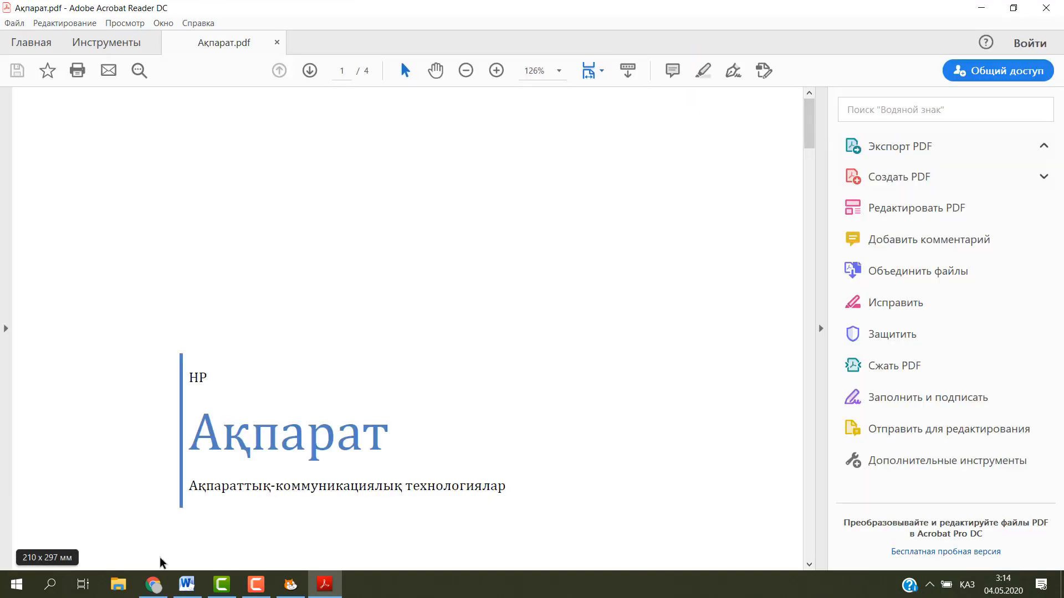